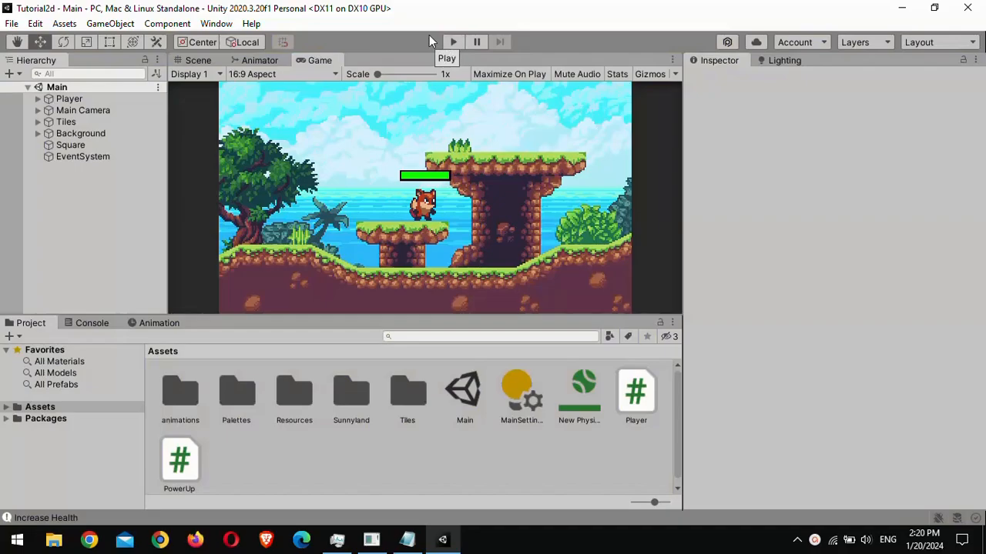
Step: Make the Main Camera a child of the Player object in the scene hierarchy
click(86, 110)
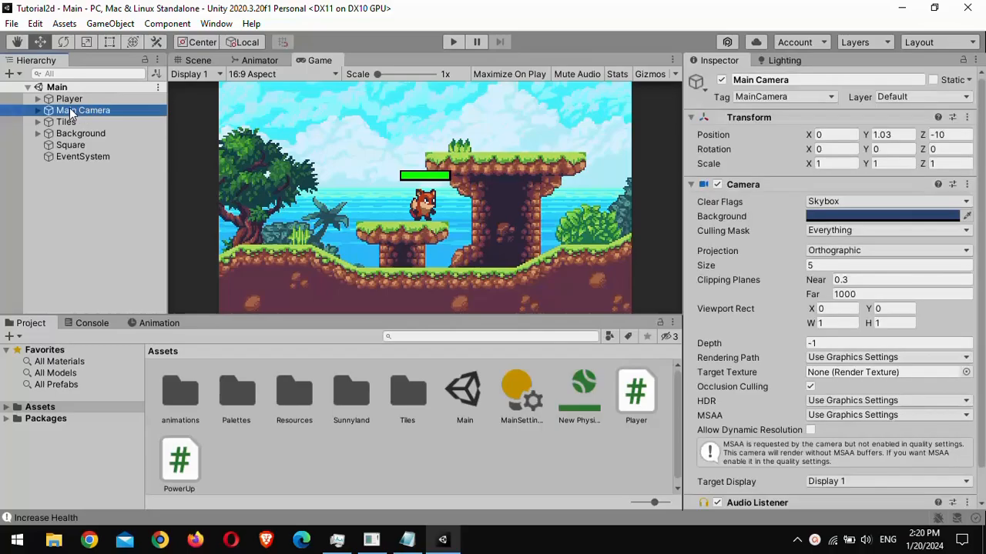
drag(74, 110, 85, 99)
click(85, 99)
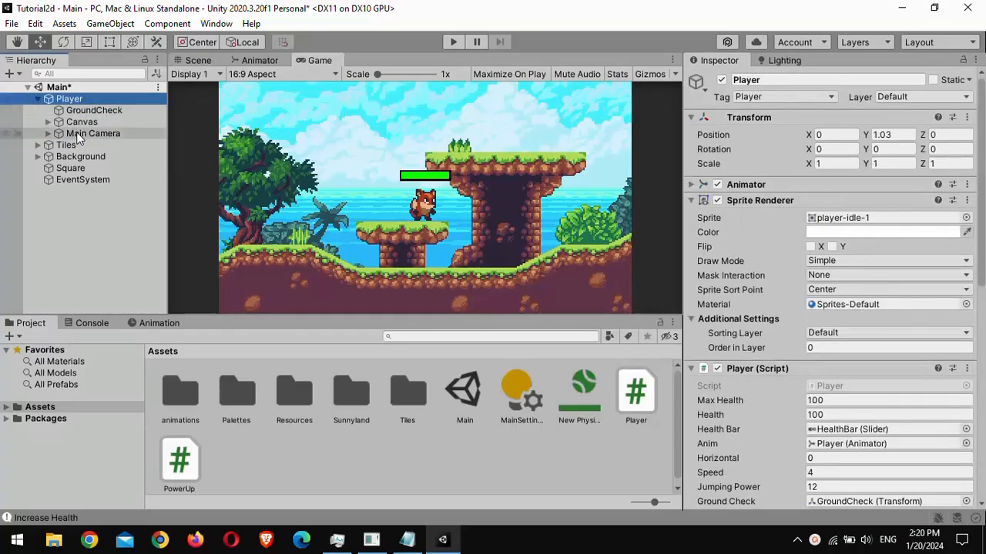
Step: Play-test the scene with the parented camera by running and jumping with the character, ending play mode when done
click(452, 43)
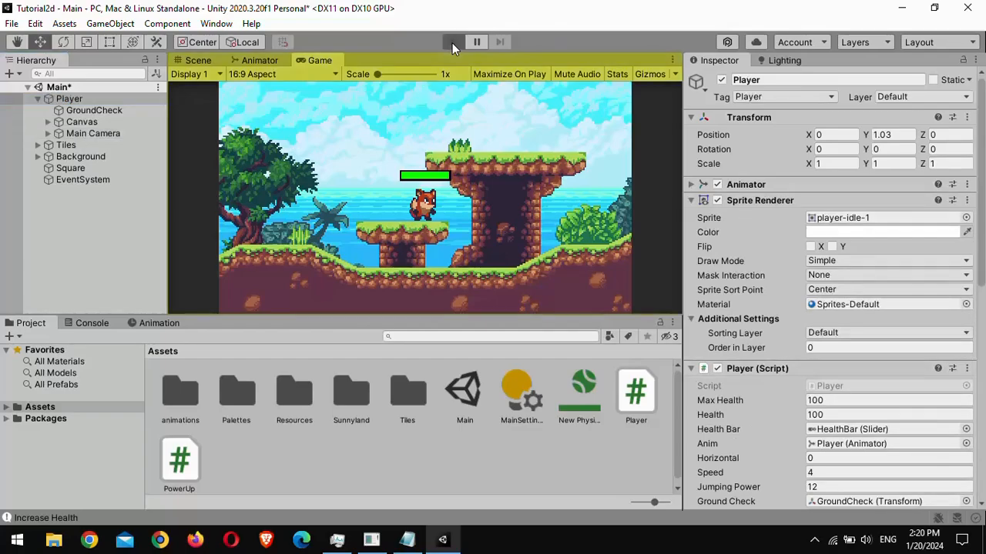
key(Left)
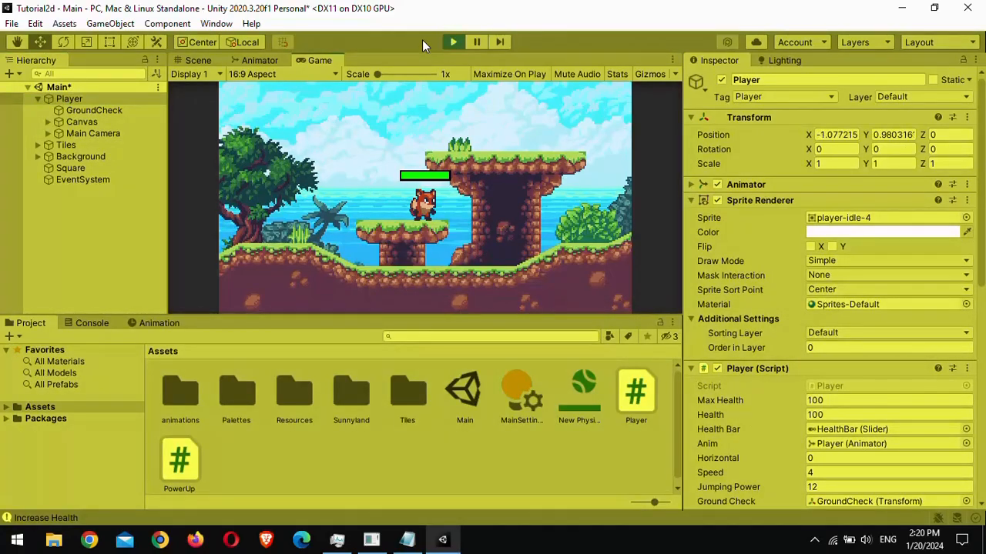
key(space)
key(Left)
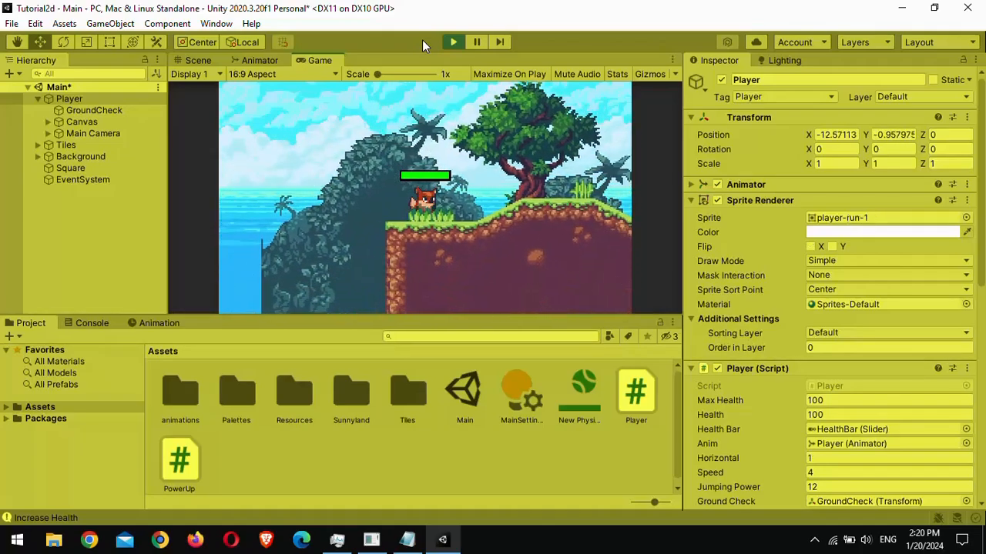
click(452, 43)
Step: Move the Main Camera out of the Player object to the scene's root level, between Tiles and Background
click(85, 133)
drag(85, 134, 65, 144)
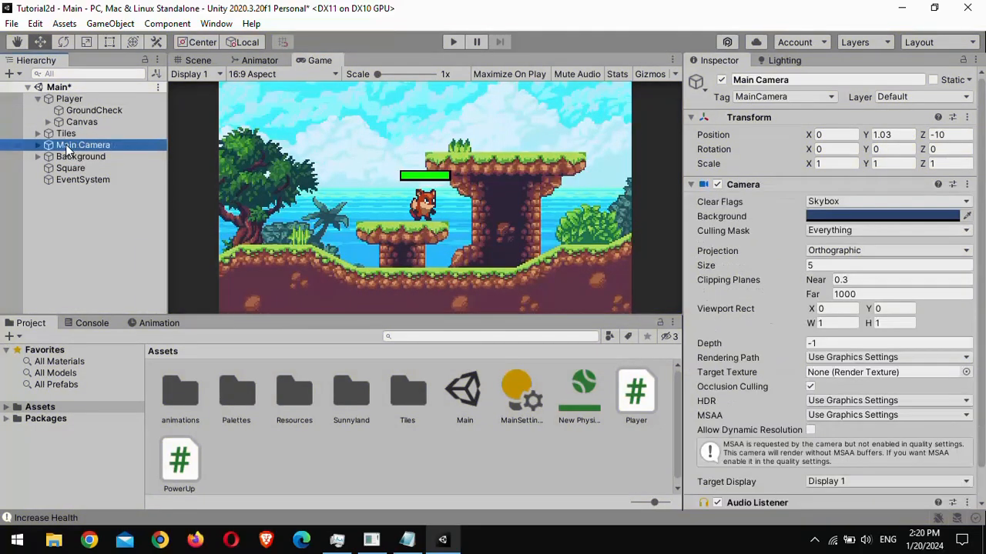
click(93, 246)
Step: Create a C# script named CameraControl in the Assets folder and open it in Visual Studio
right_click(328, 468)
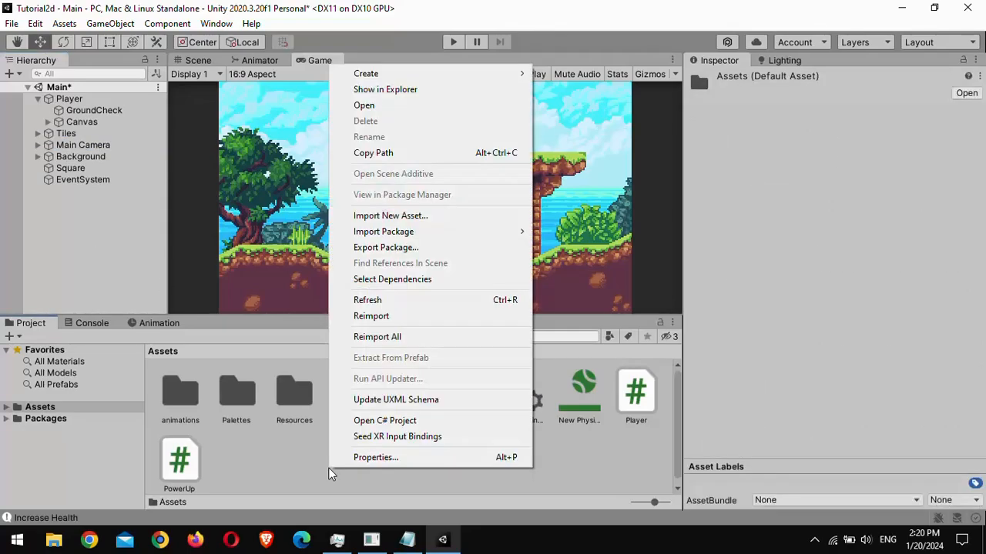
mouse_move(497, 72)
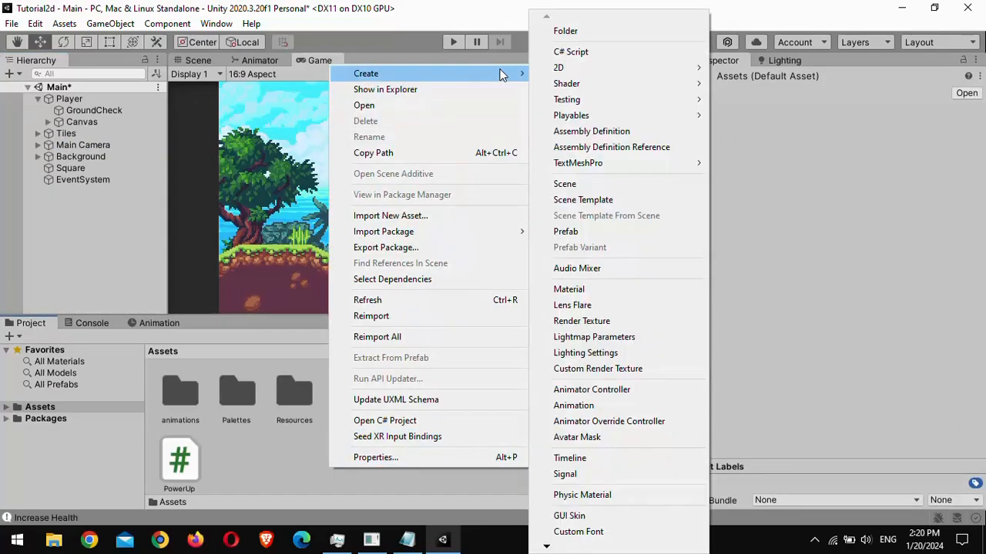
click(570, 52)
text(CameraControl)
key(Return)
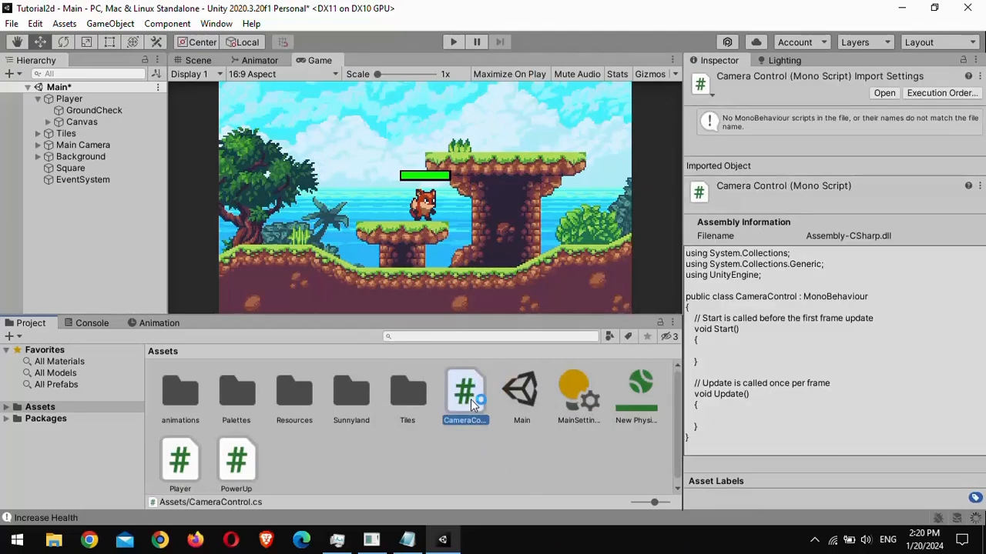
double_click(471, 399)
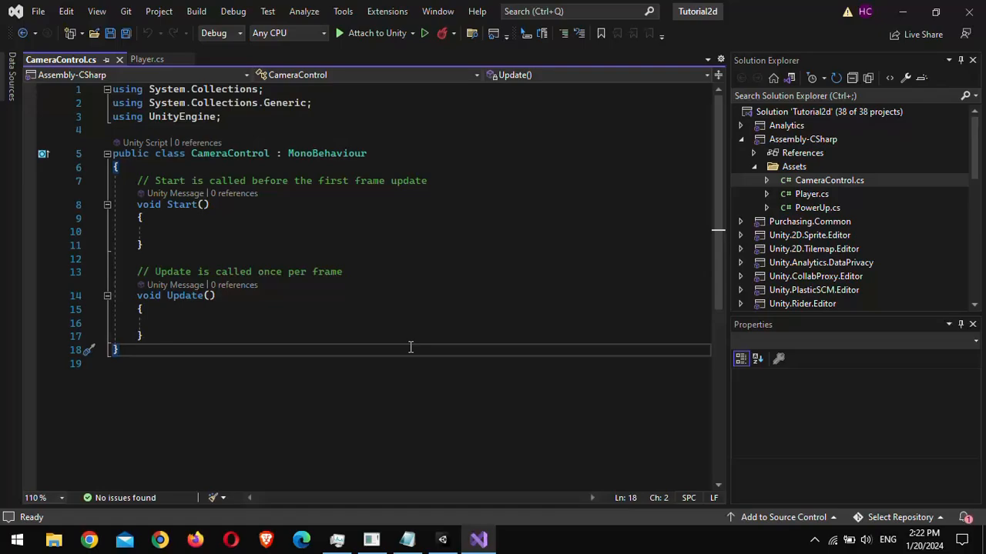
Step: Declare a public Transform named Player and a Vector3 named OffSet at the start of the CameraControl class
click(184, 165)
key(Return)
key(Return)
text(public )
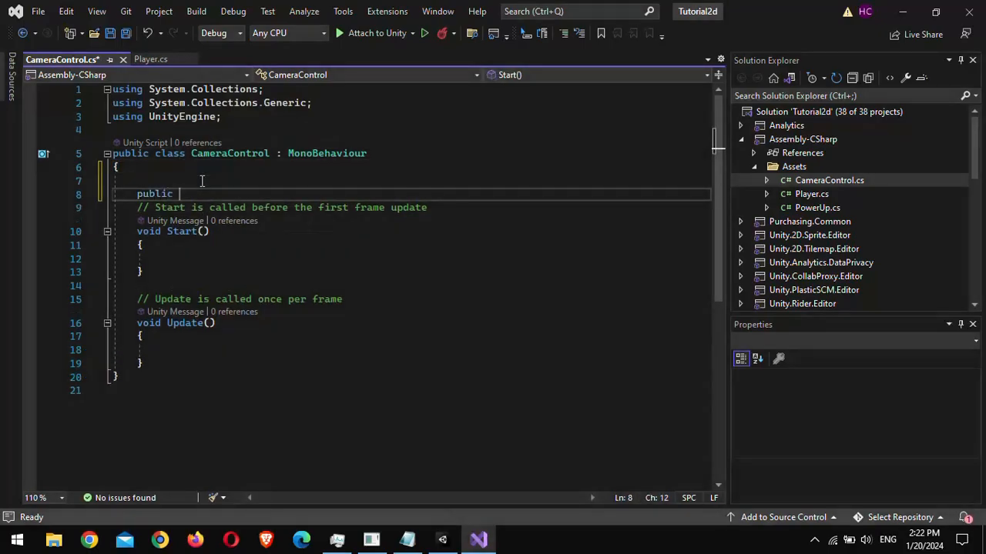
text(Transform Player;)
key(Return)
text(vec)
key(Down)
key(Down)
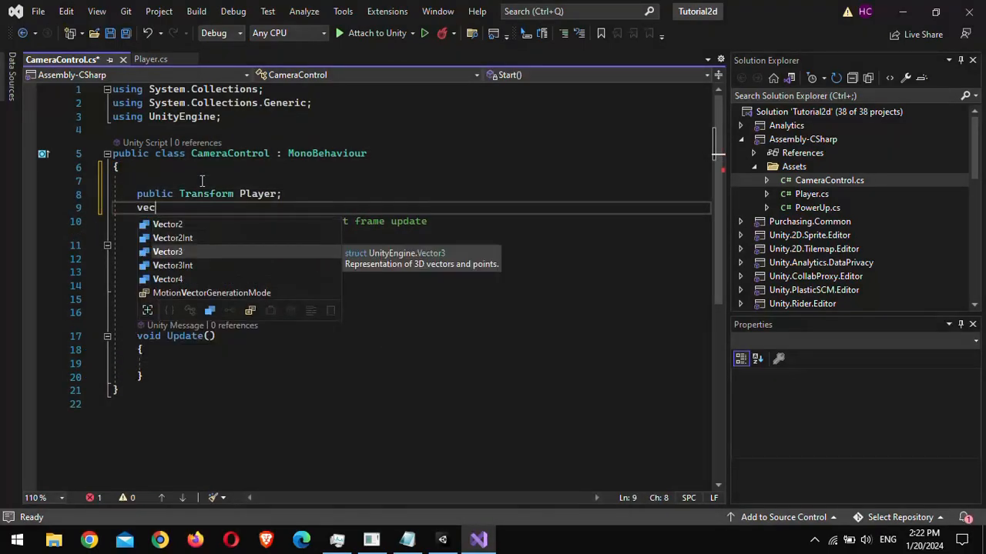
text(Offs)
key(BackSpace)
text(Set;)
Step: In Start(), assign OffSet the value transform.position - Player.position
key(Down)
key(Down)
key(Down)
key(Down)
text(OffSet)
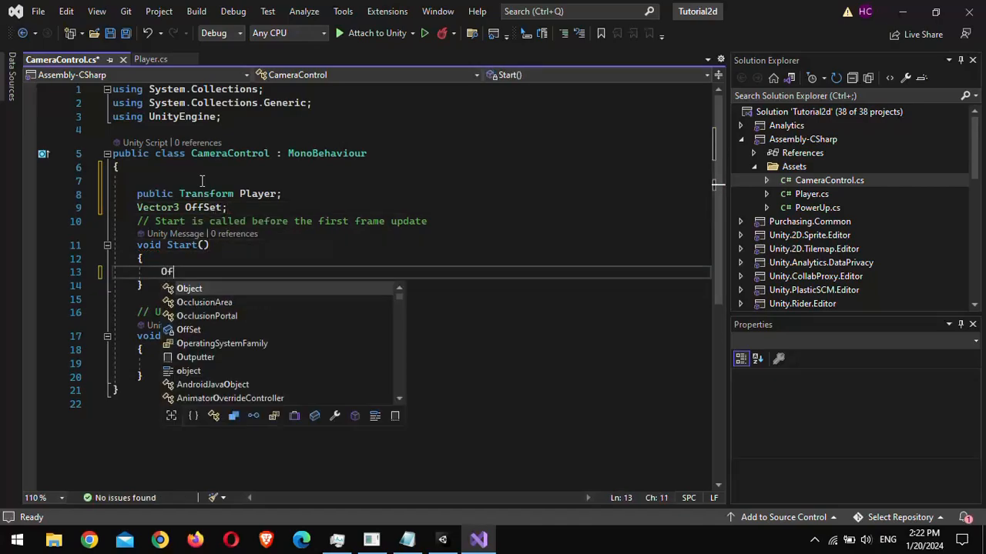
text( = transform)
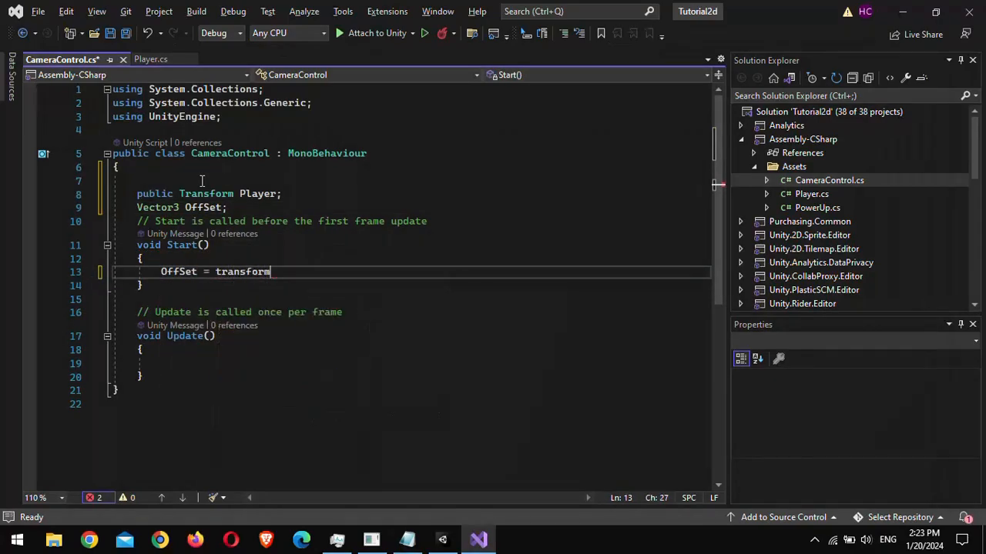
text(.position - Player.position;)
Step: In Update(), set transform.position to new Vector3(Player.position.x + OffSet.x, Player.position.y + OffSet.y, transform.position.z) and save the script
key(Down)
key(Down)
key(Down)
key(Down)
key(Down)
key(Down)
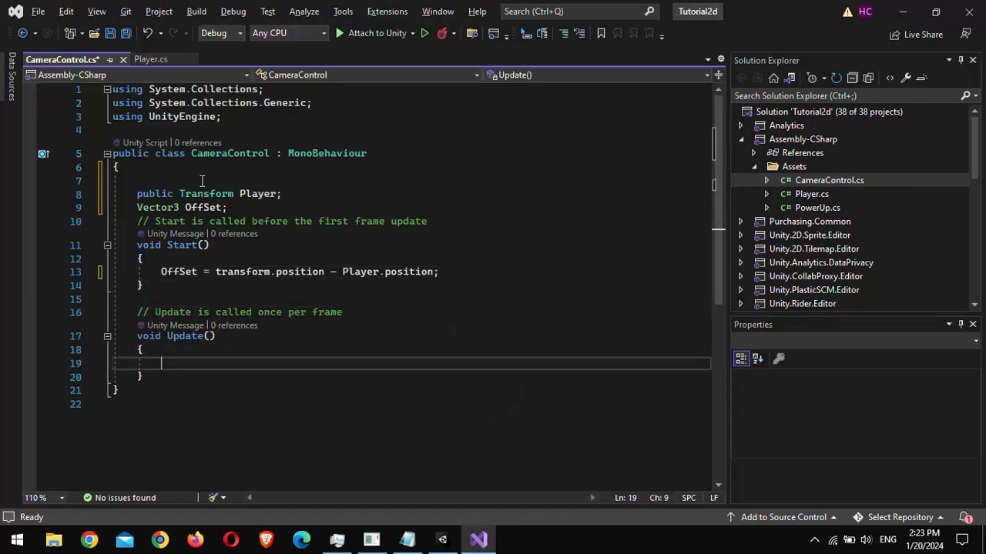
text(transform.position = new )
text(Vector3(Player.position.x )
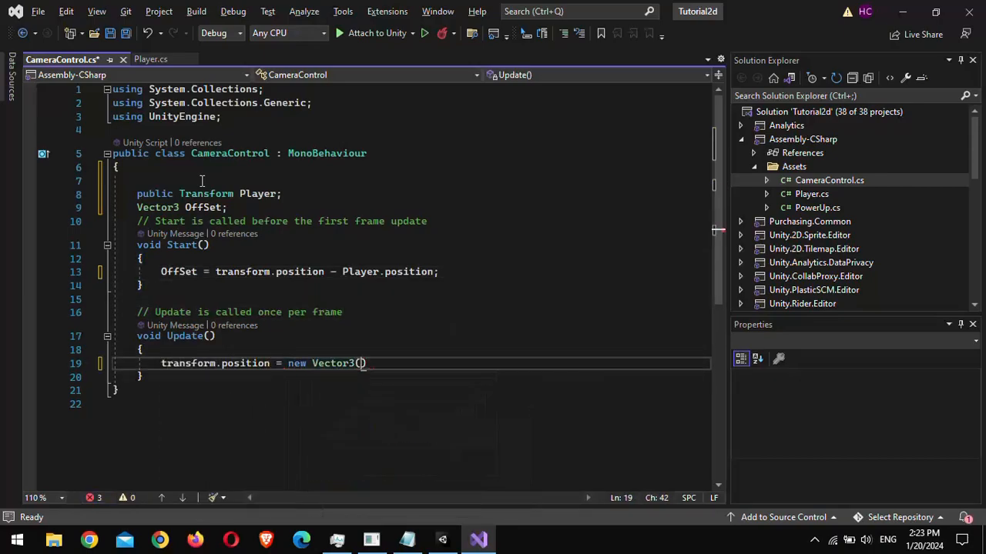
text(+ OffSet.x,)
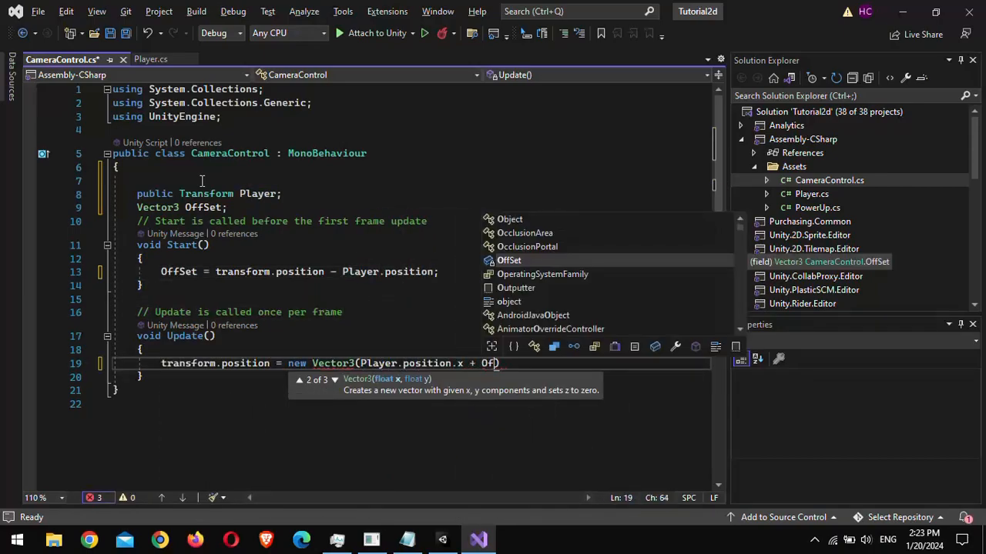
key(Return)
text(Player.po)
text(sition.y + OffSet.y,)
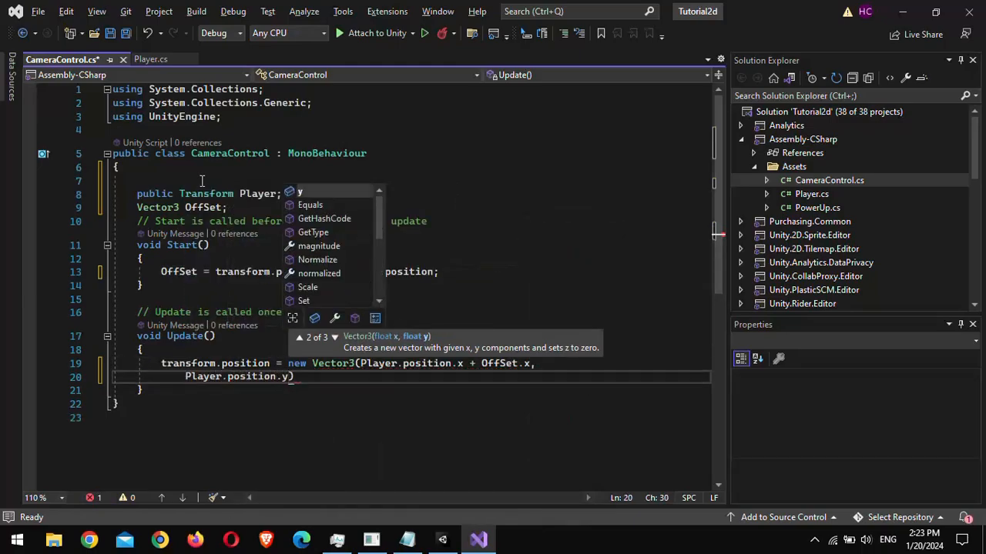
key(Return)
text(transform.position.z);)
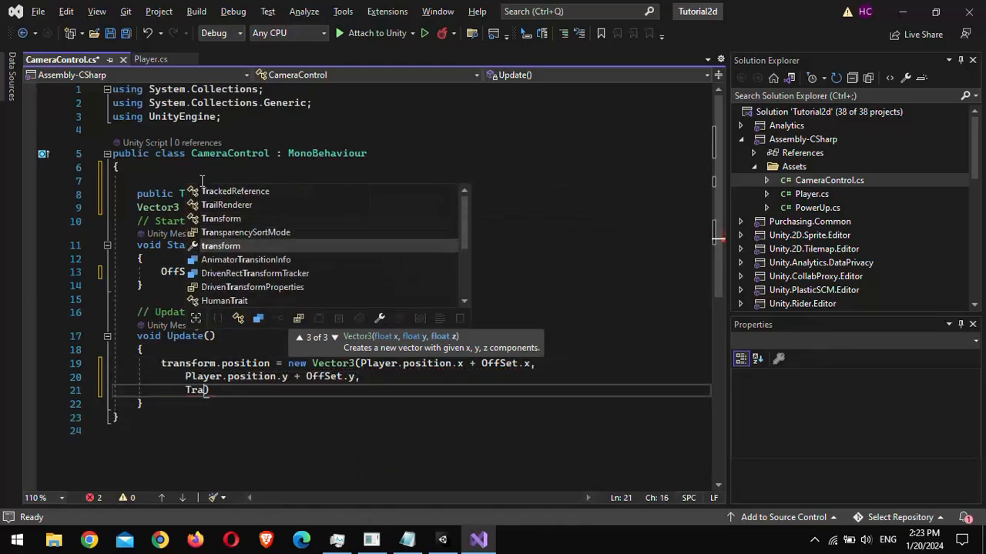
key(ctrl+s)
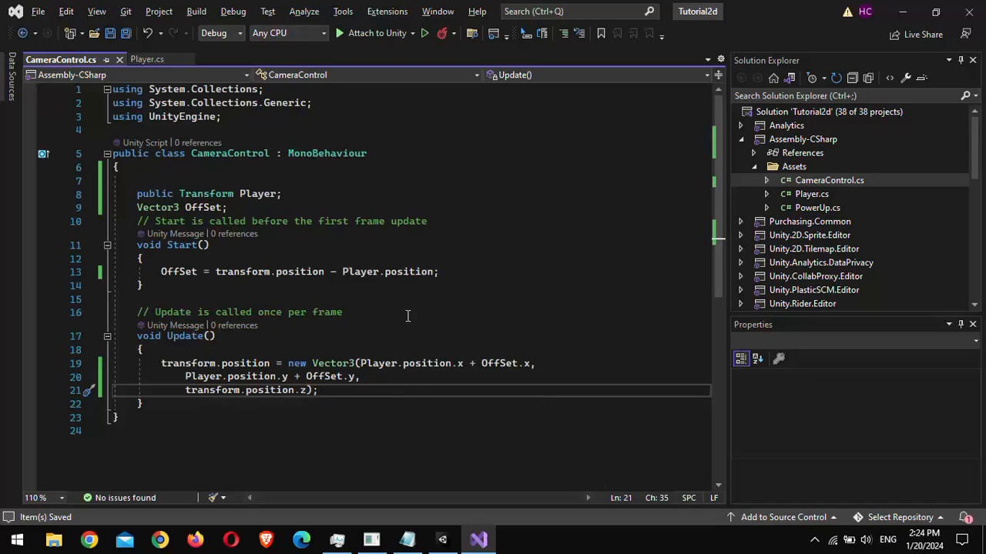
Step: Add the comment "//For 3D Games just Type transform.position = Player.position + OffSet;" at the end of Update() and save
key(Return)
text(//For 3D Games )
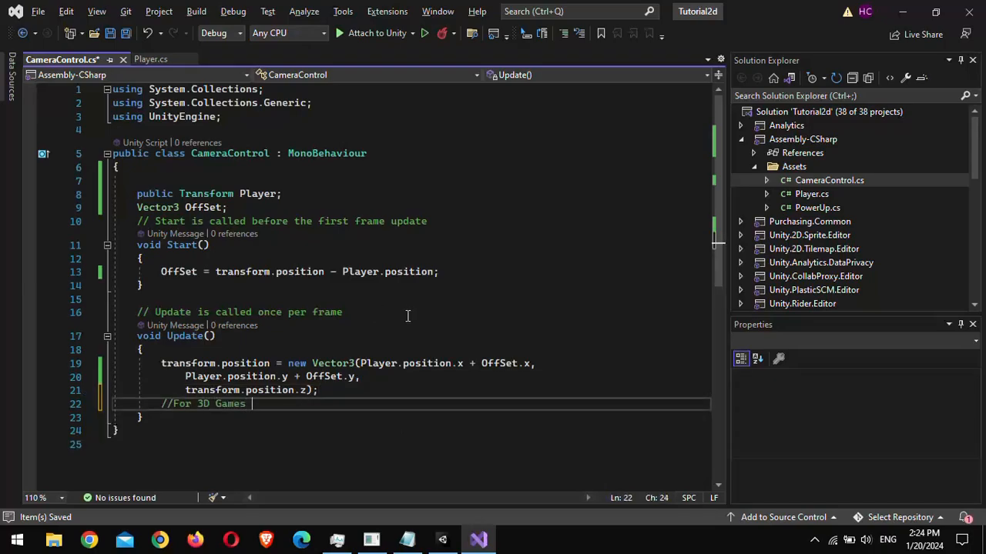
text(just Type transform.position = )
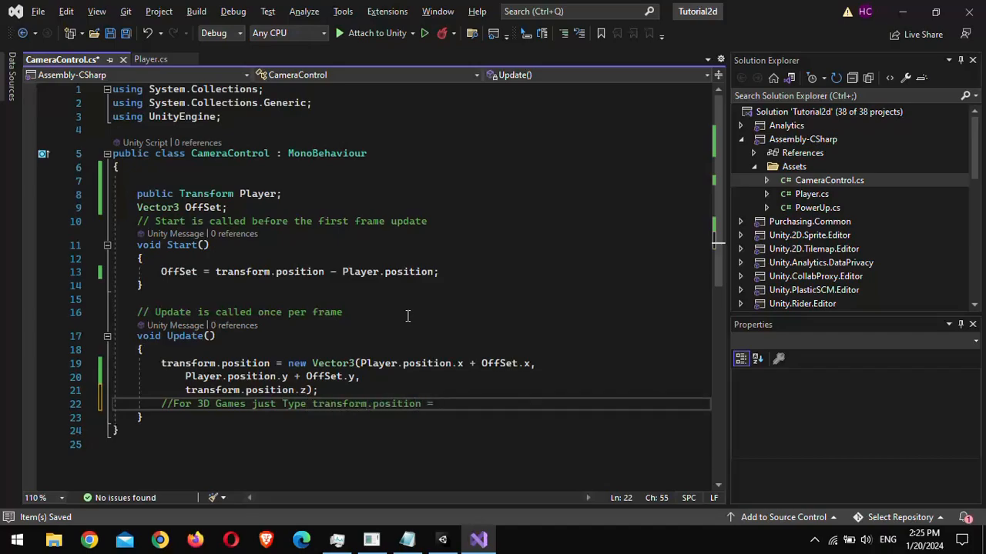
text(Player.position + OffSet;)
key(ctrl+s)
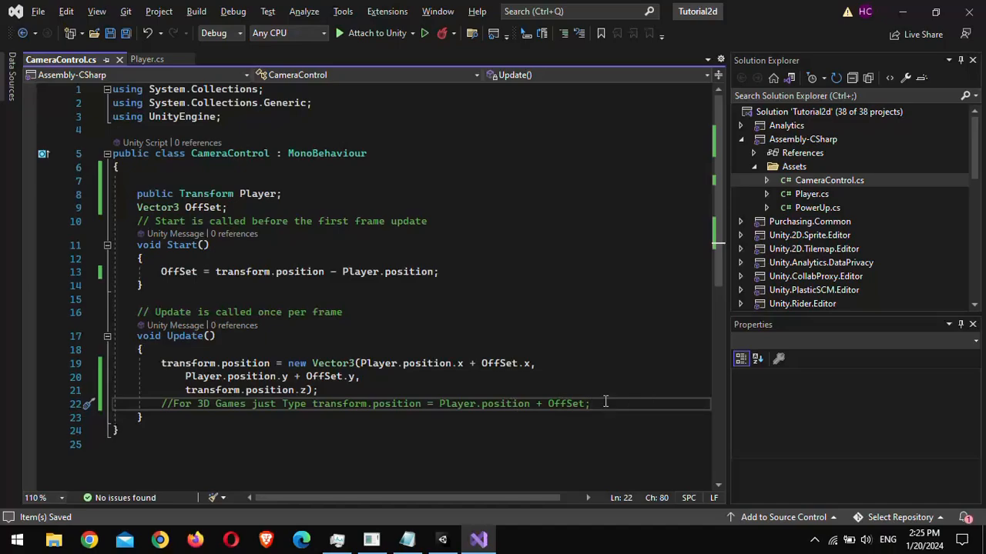
Step: Switch to Unity, attach the CameraControl script to the Main Camera and assign the Player object to its Player field
key(alt+Tab)
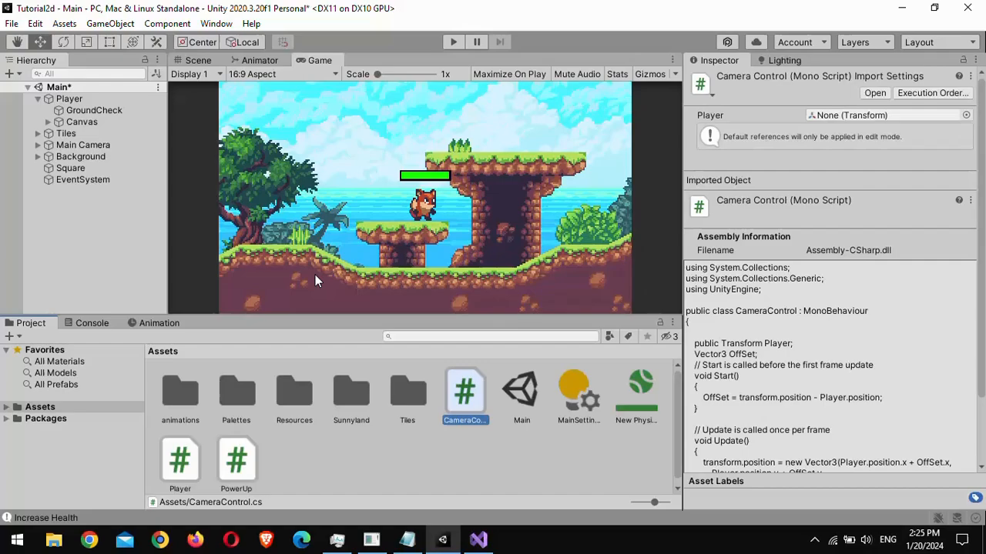
click(100, 146)
scroll(744, 283, down, 1)
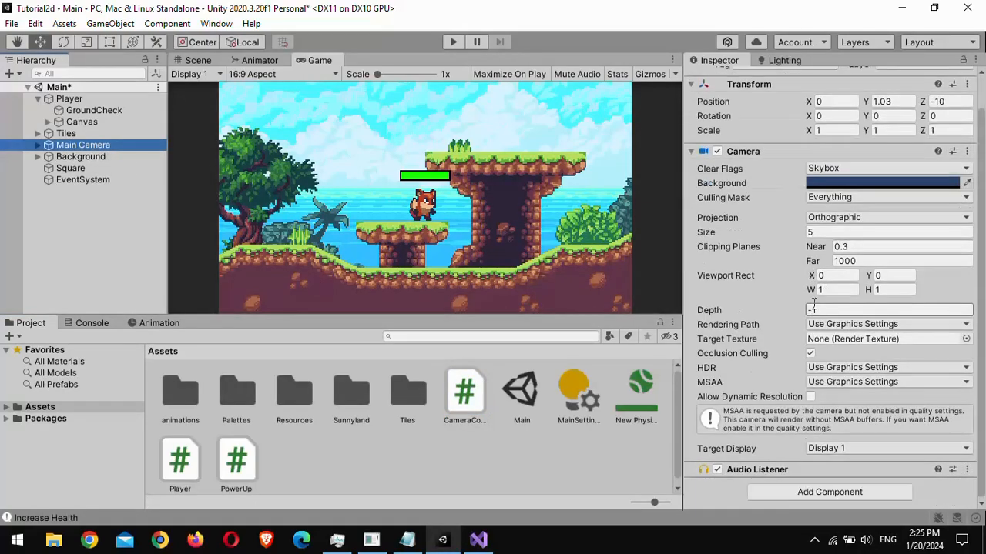
click(464, 394)
drag(464, 395, 87, 152)
scroll(791, 354, down, 2)
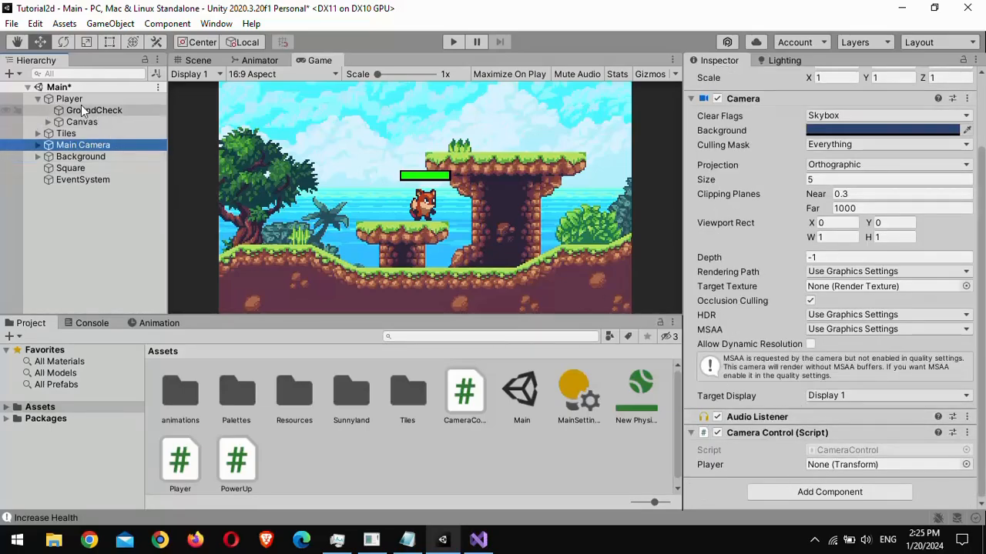
drag(77, 100, 816, 466)
Step: Play-test the scripted camera by running and jumping with the character, ending play mode when done
click(453, 43)
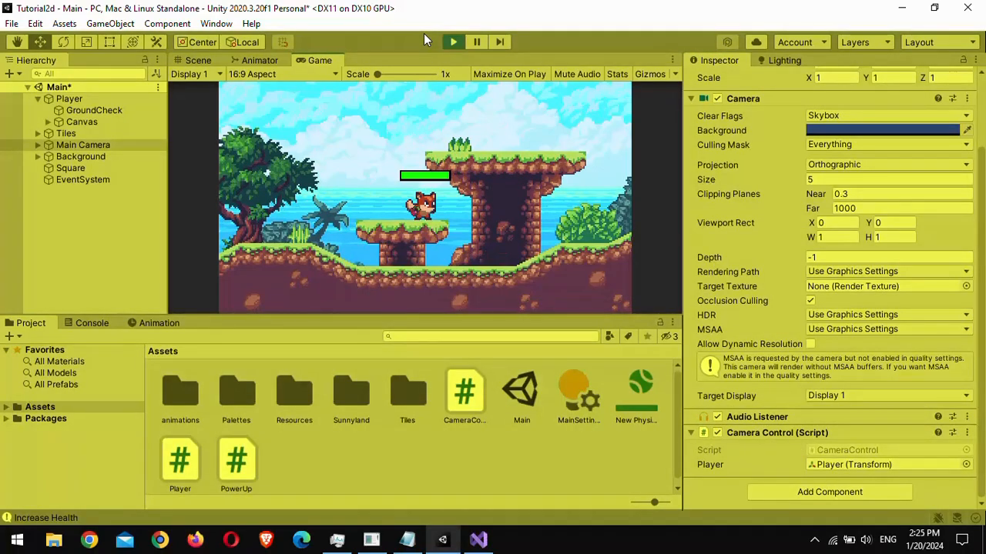
key(Right)
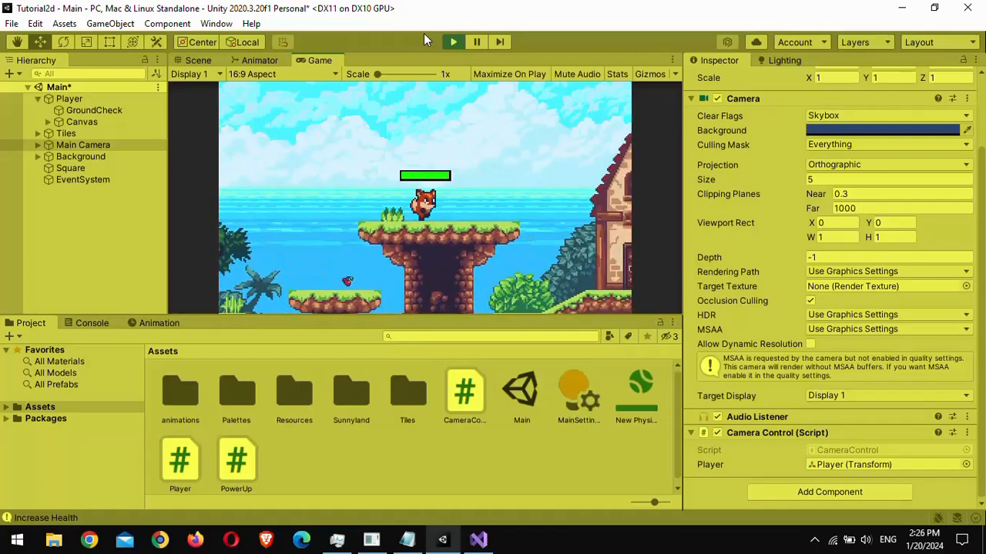
key(space)
click(453, 43)
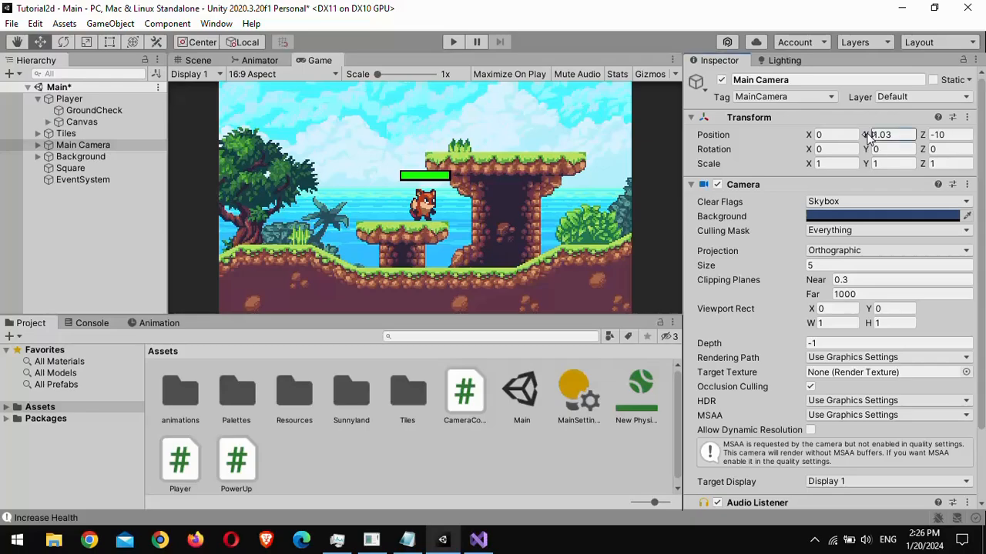
Step: Raise the Main Camera's Y position to 3.44 and play-test the camera following with that offset
drag(869, 135, 926, 142)
click(454, 42)
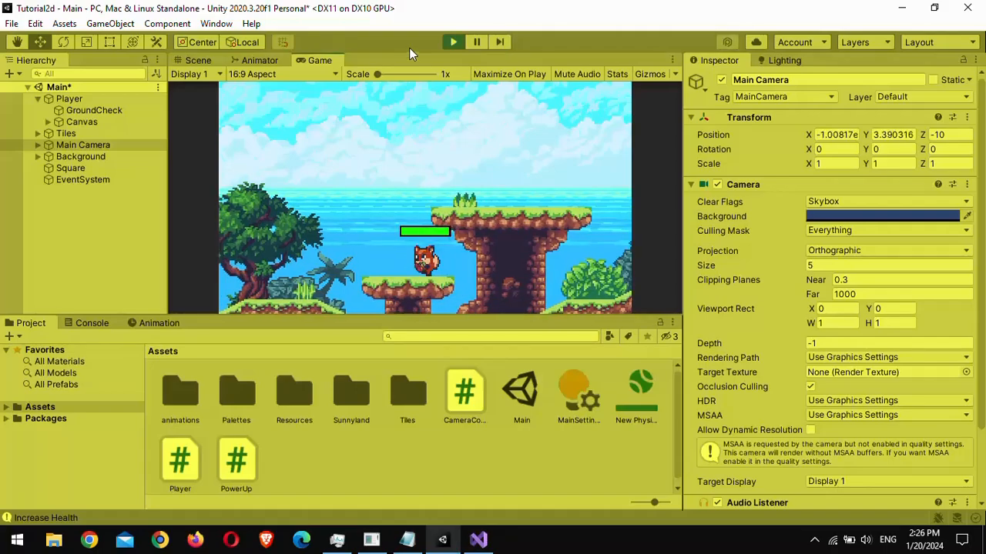
key(Left)
key(space)
key(Right)
key(space)
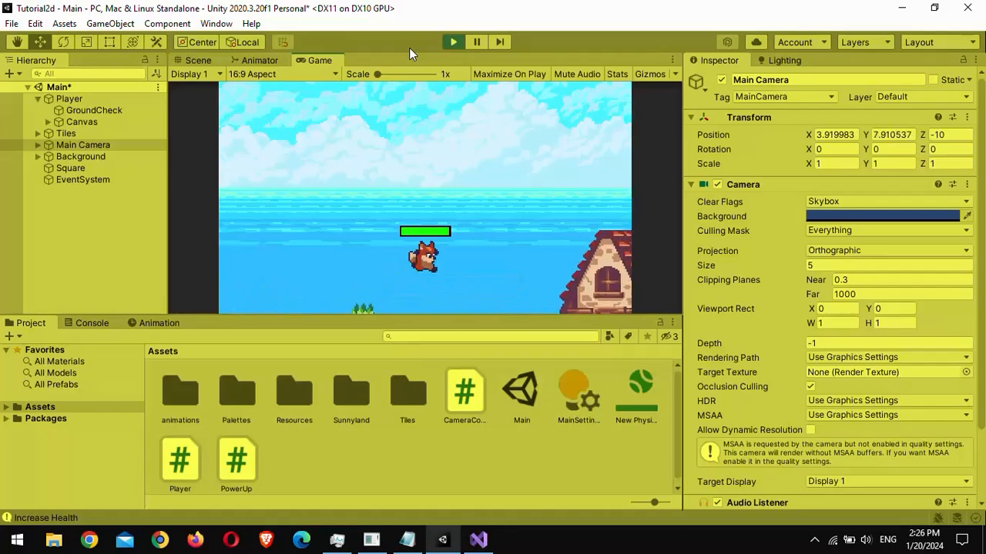
key(ctrl+p)
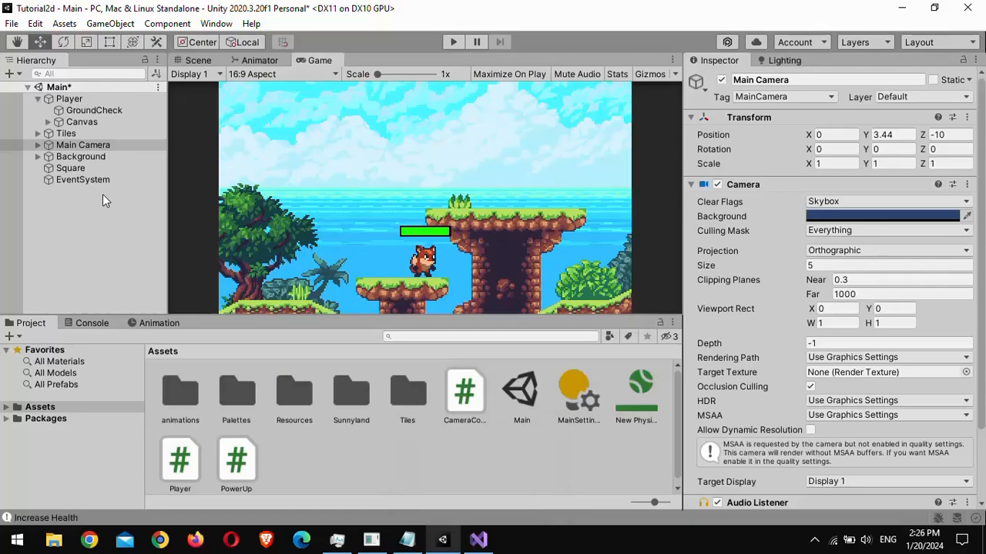
Step: Switch to Visual Studio, comment out the whole body of the CameraControl class as a block comment and save the script
key(alt+Tab)
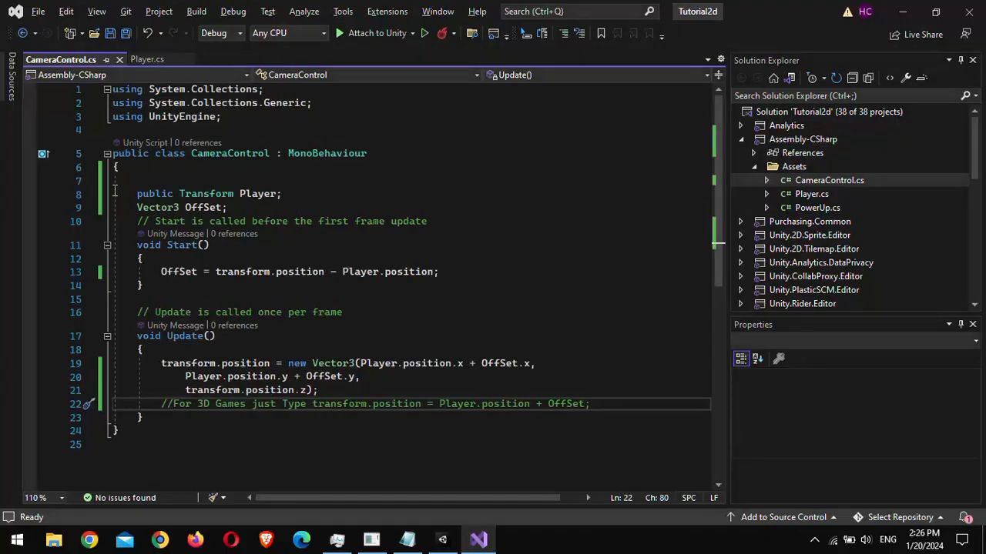
drag(244, 209, 117, 194)
click(119, 194)
text(/*)
click(154, 418)
text(*/)
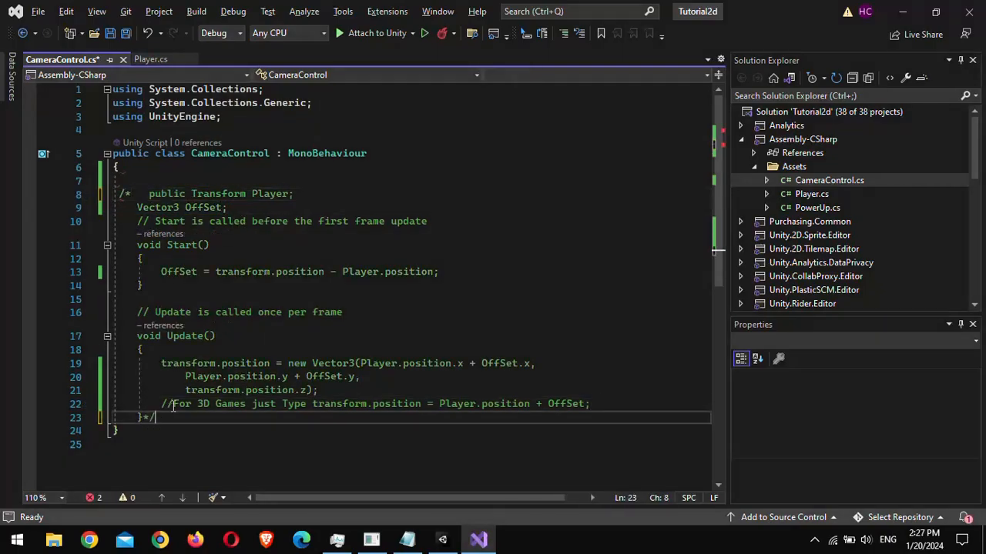
click(248, 299)
key(ctrl+s)
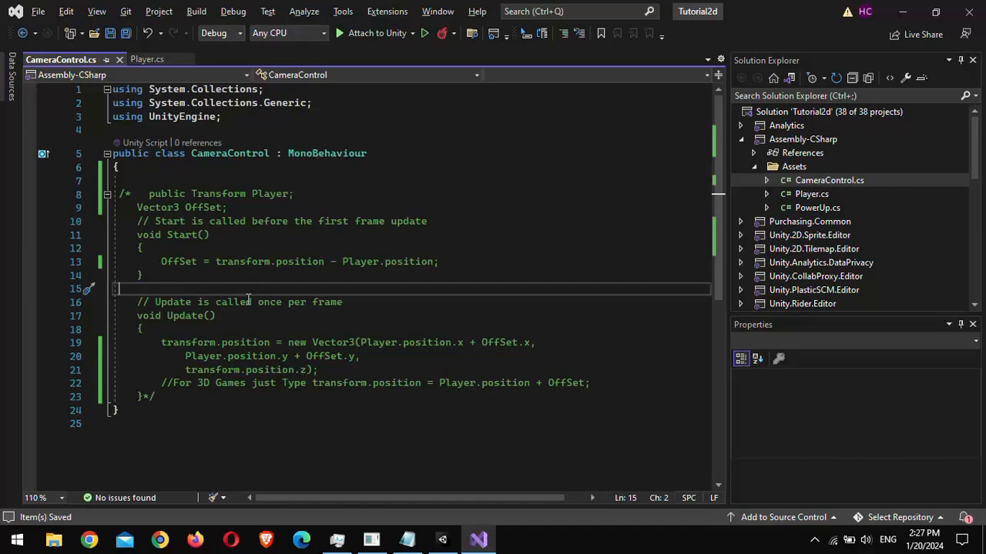
Step: Switch to Unity and install the Cinemachine package from the Unity Registry in the Package Manager, closing the manager when done
key(alt+Tab)
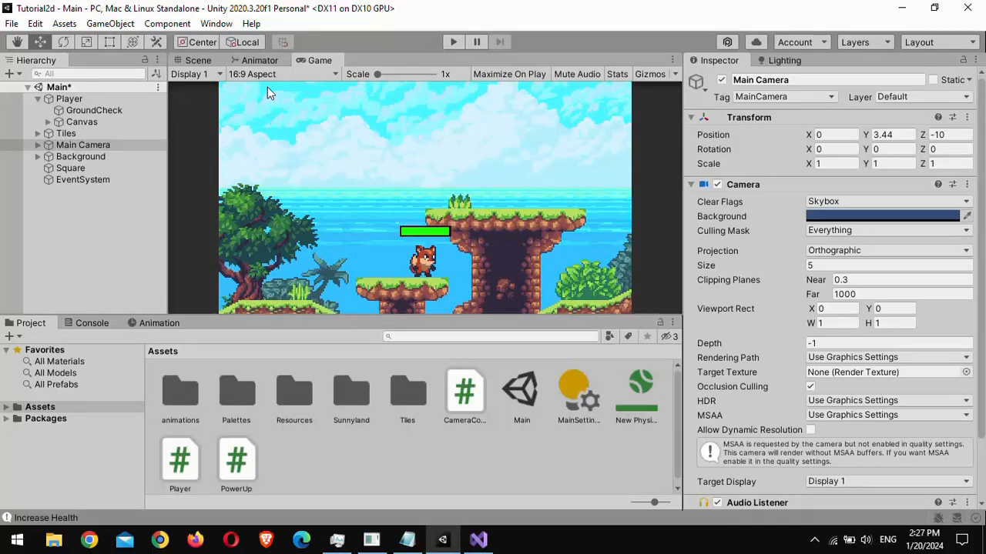
click(217, 23)
click(261, 192)
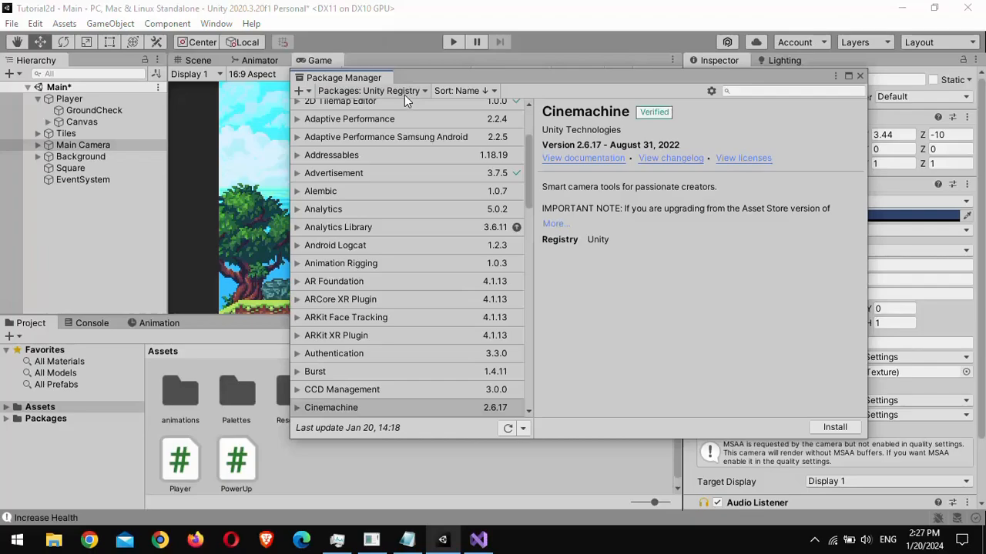
click(331, 405)
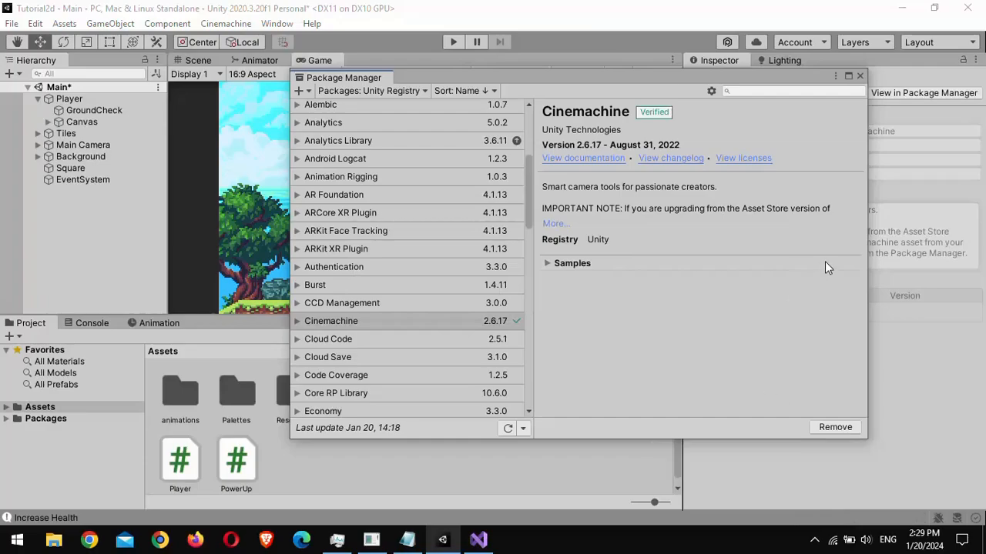
click(859, 75)
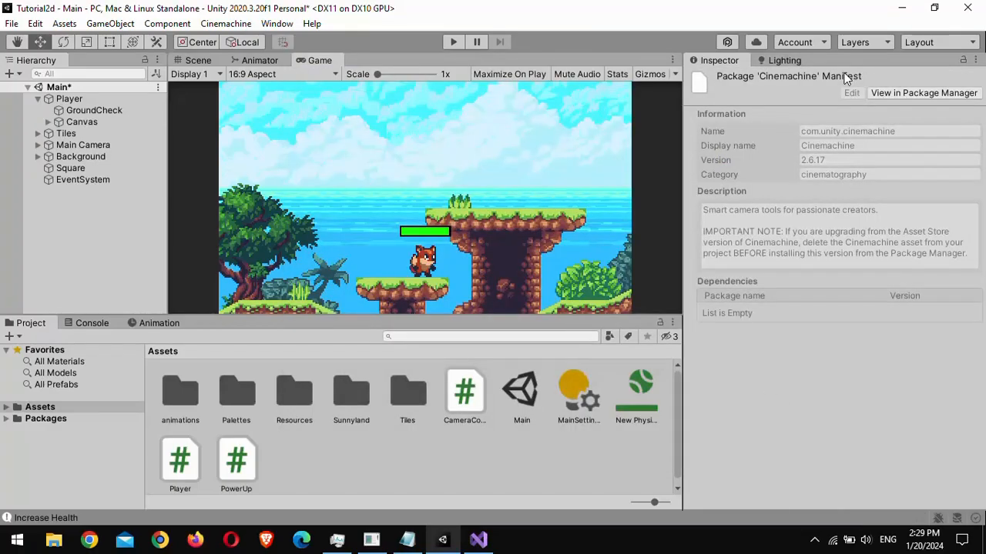
Step: Create a Cinemachine 2D camera and look over its settings and the CinemachineBrain component on the Main Camera
click(226, 24)
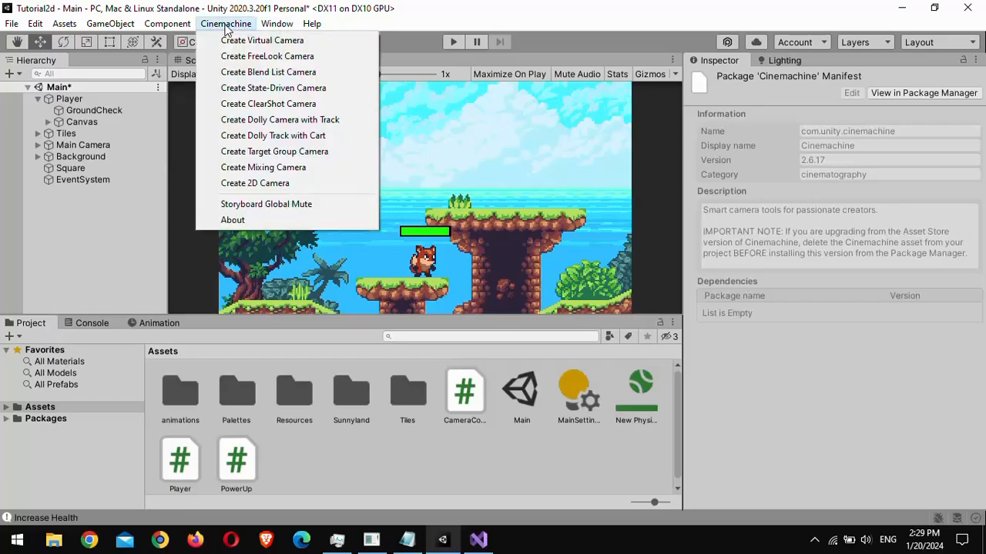
click(255, 185)
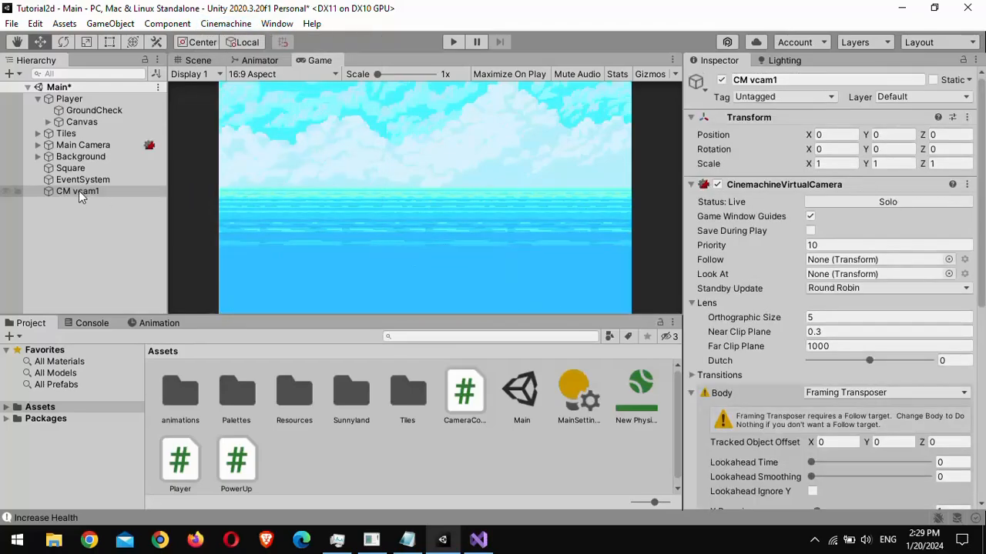
click(68, 192)
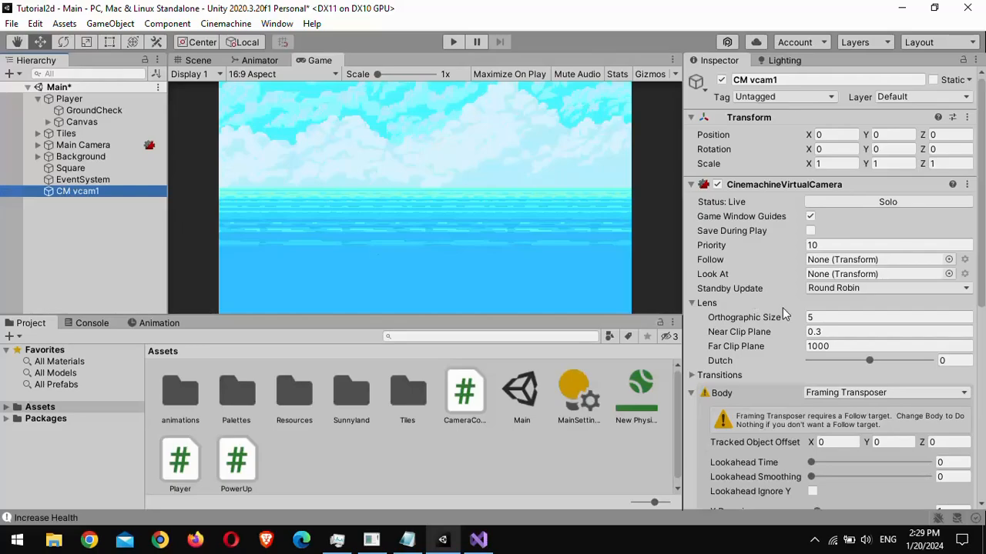
click(124, 145)
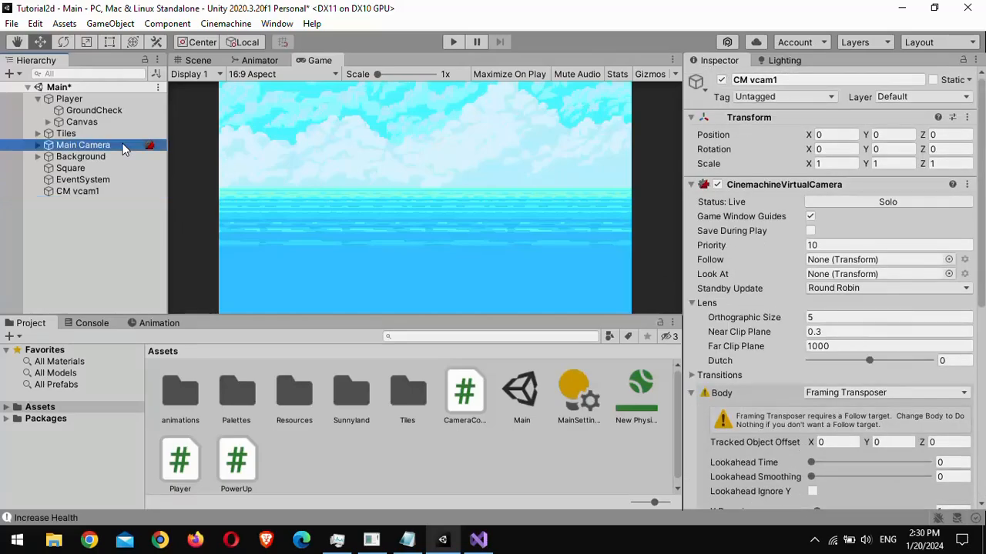
scroll(770, 308, down, 5)
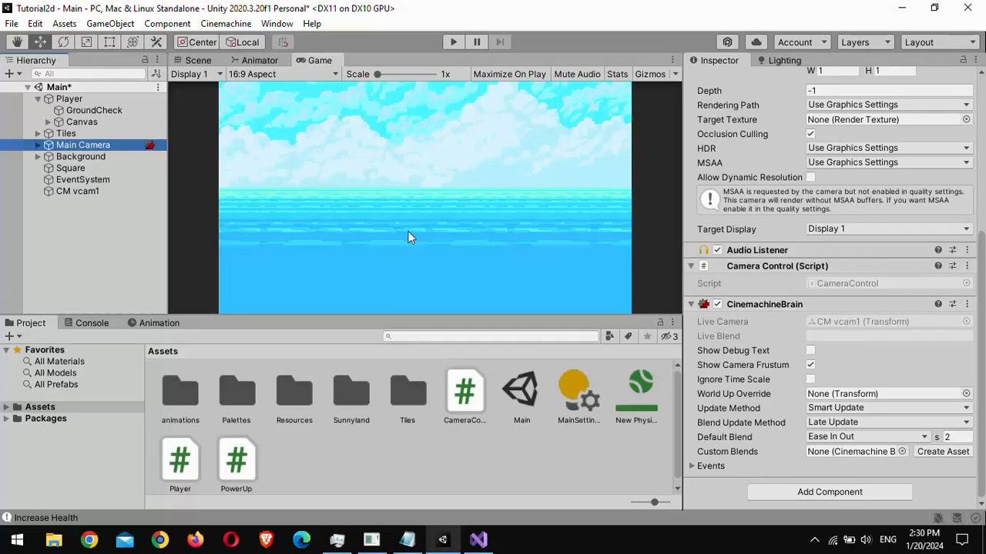
Step: Set the CM vcam1 virtual camera's Z position to -10 and check the framing in the Game view
click(83, 191)
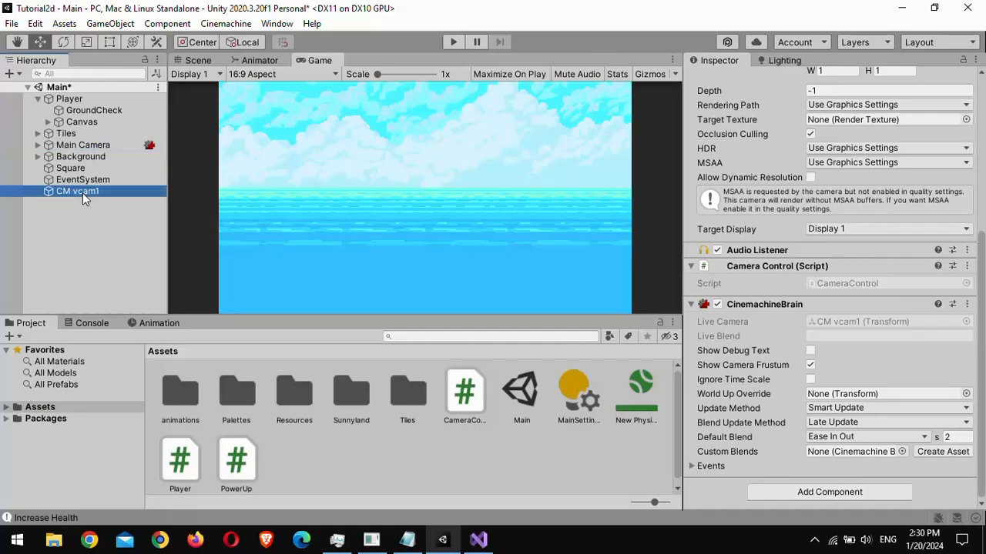
click(194, 62)
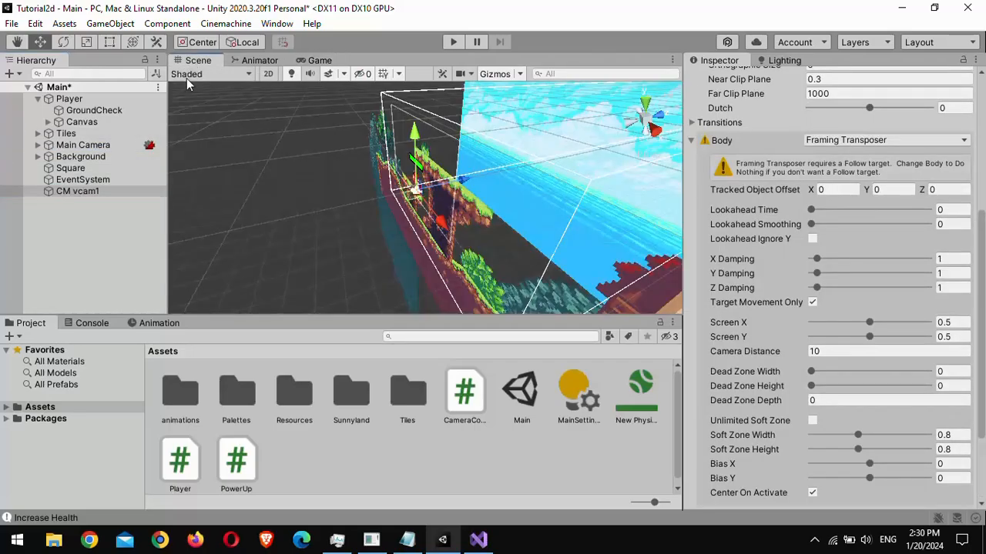
click(77, 194)
scroll(772, 247, up, 5)
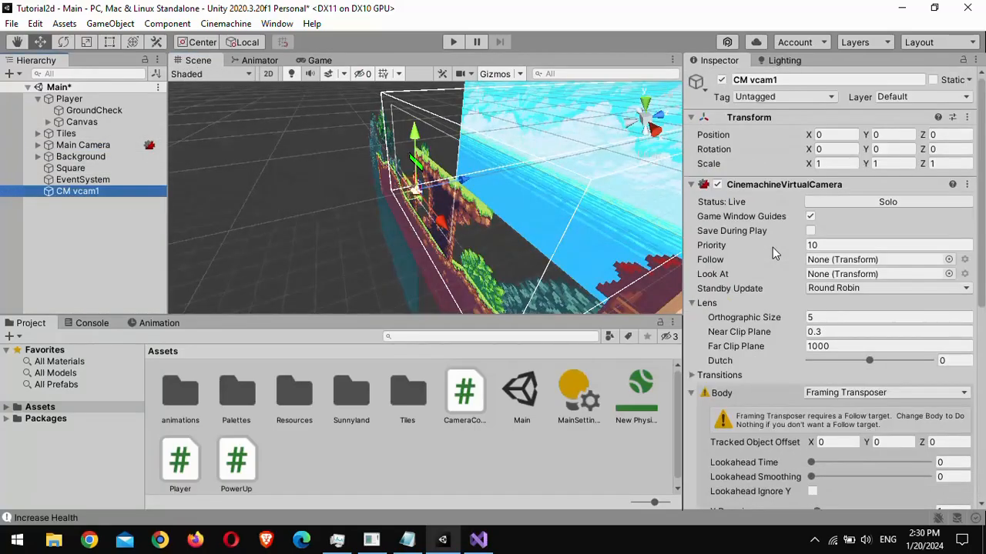
click(942, 137)
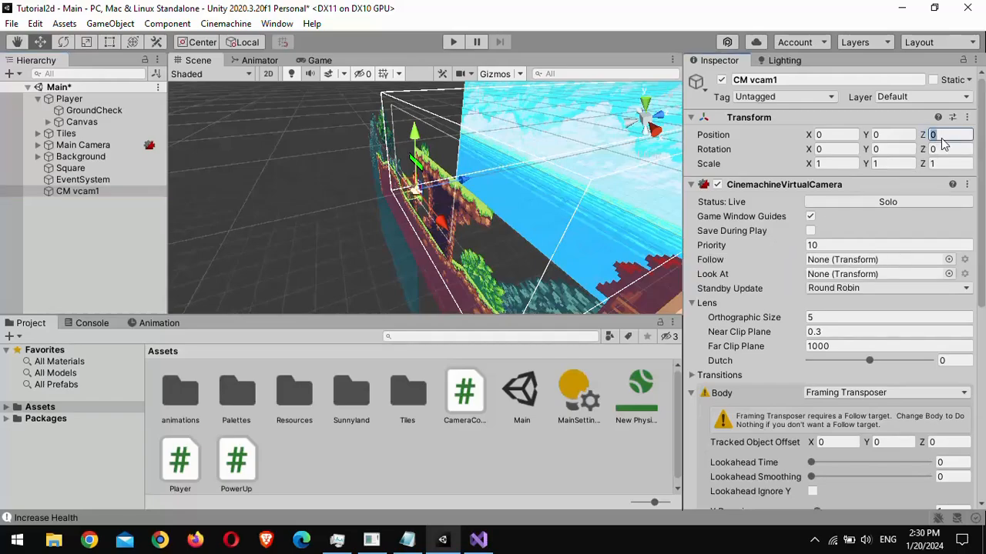
text(-10)
click(320, 60)
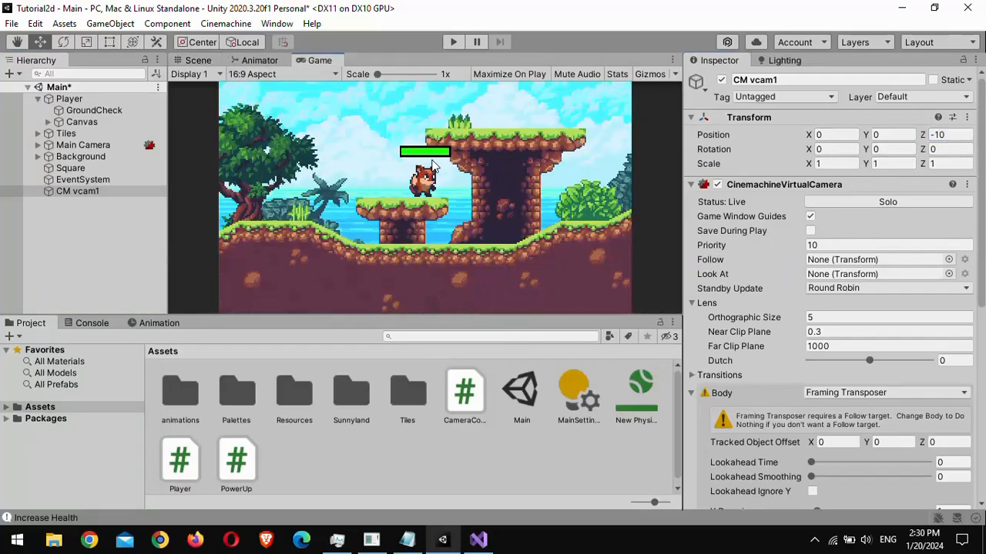
Step: Try enlarging the virtual camera's Orthographic Size to about 5.52 and undo the change
click(85, 145)
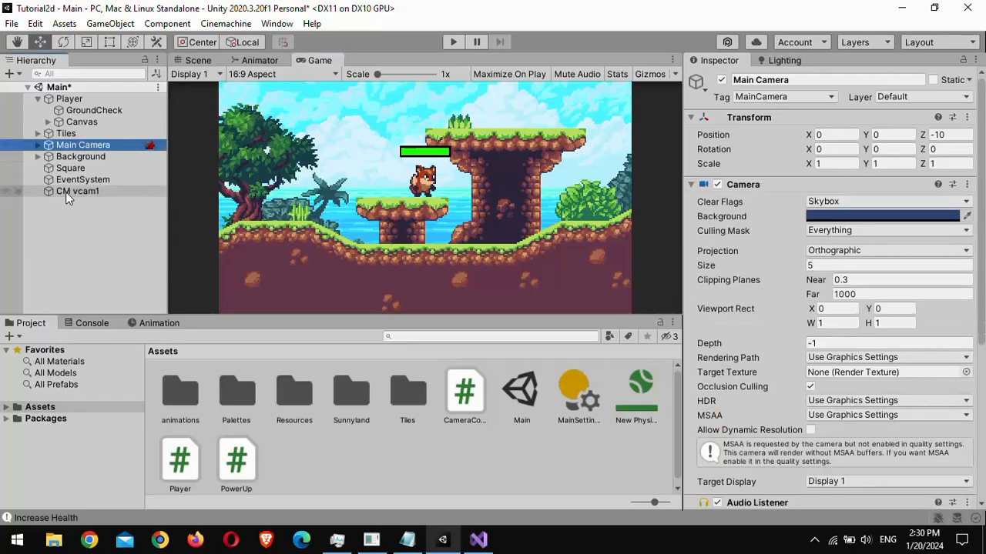
click(85, 191)
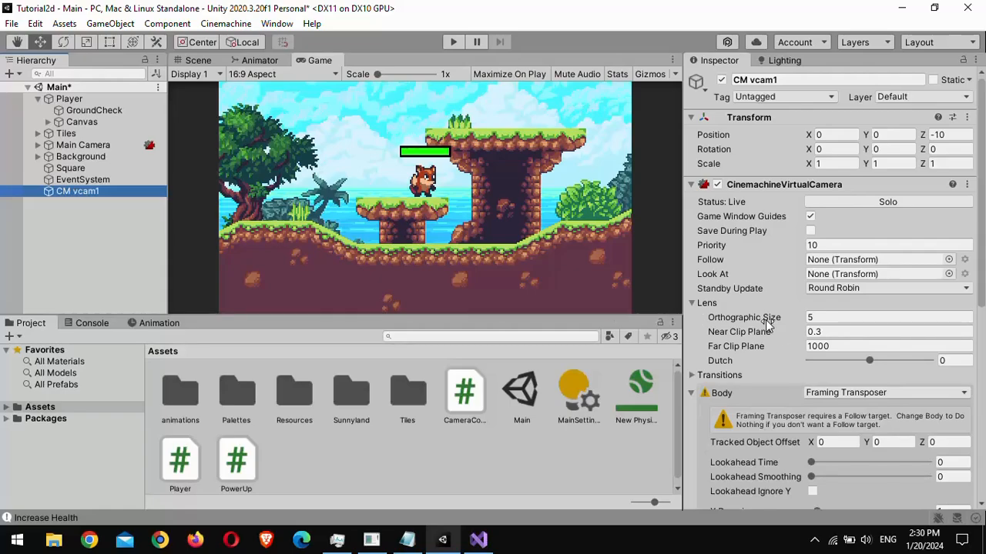
click(724, 320)
drag(724, 321, 743, 309)
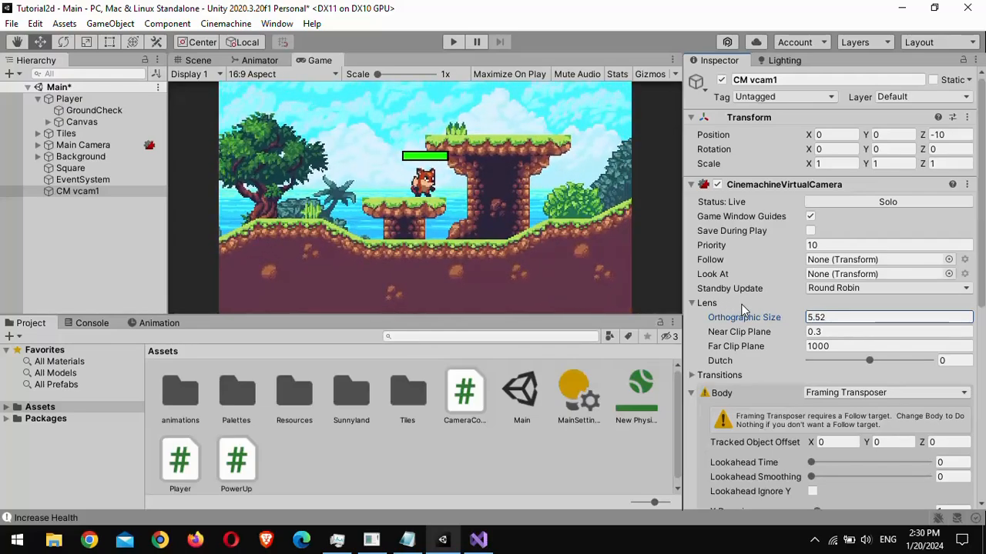
key(ctrl+z)
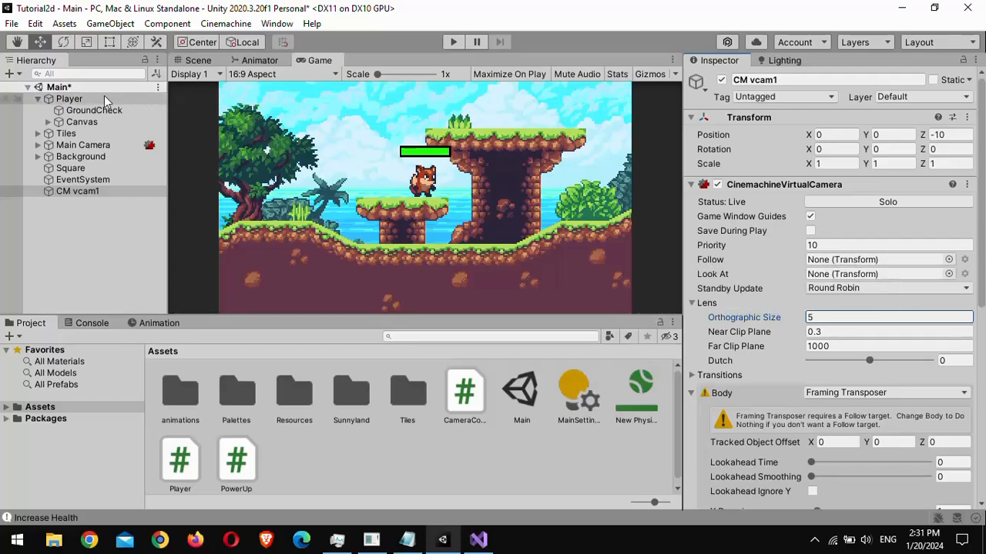
Step: Assign the Player as CM vcam1's Follow target and play-test by running and jumping, ending play mode when done
drag(69, 100, 864, 262)
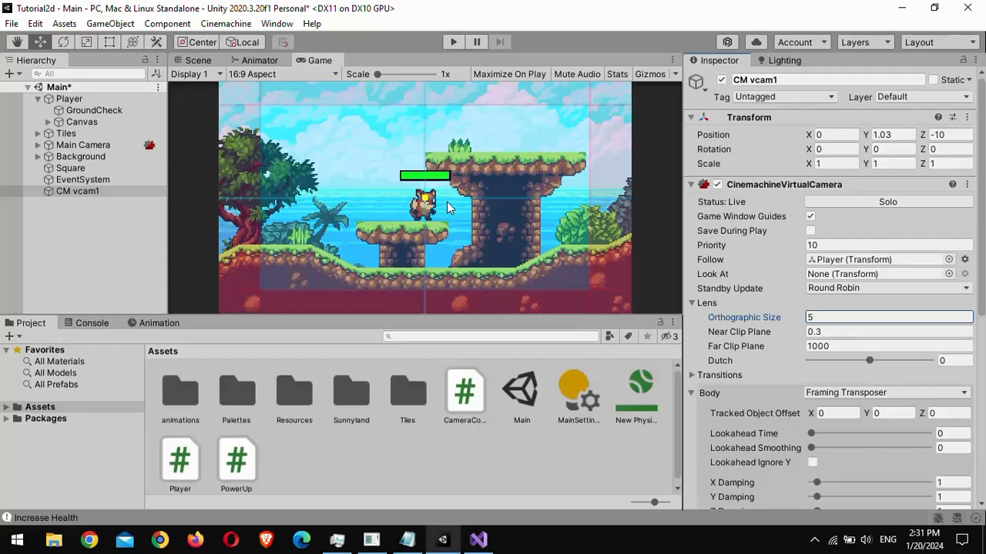
click(445, 45)
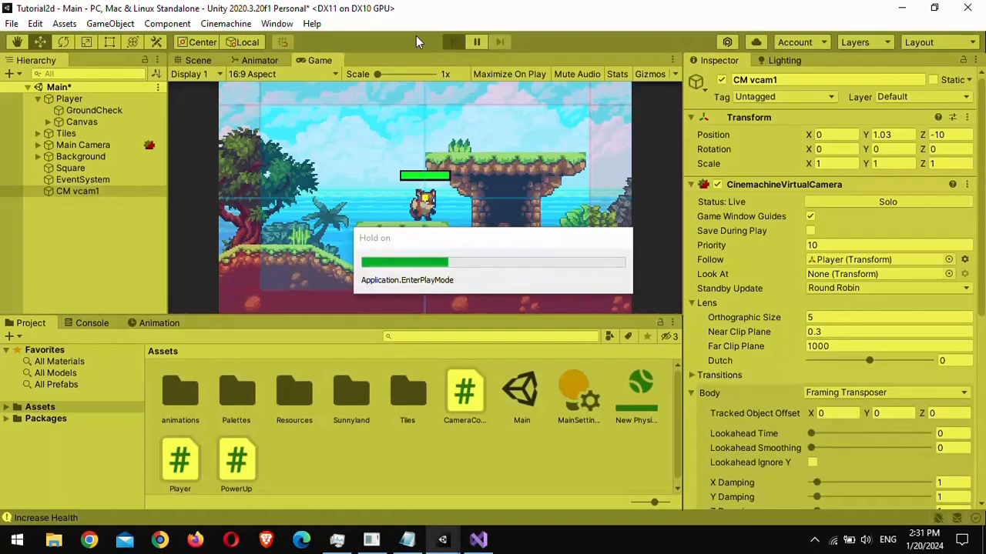
key(Left)
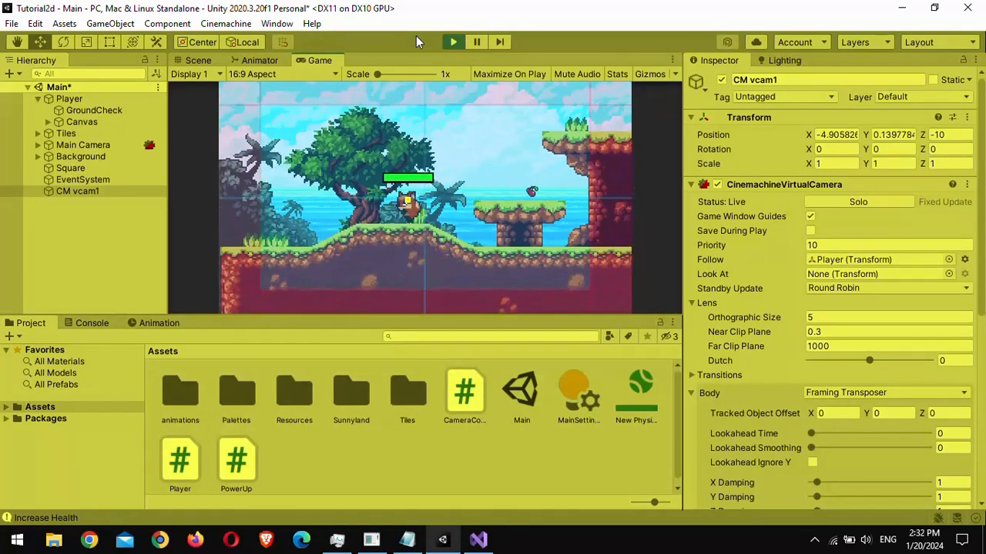
key(space)
key(Right)
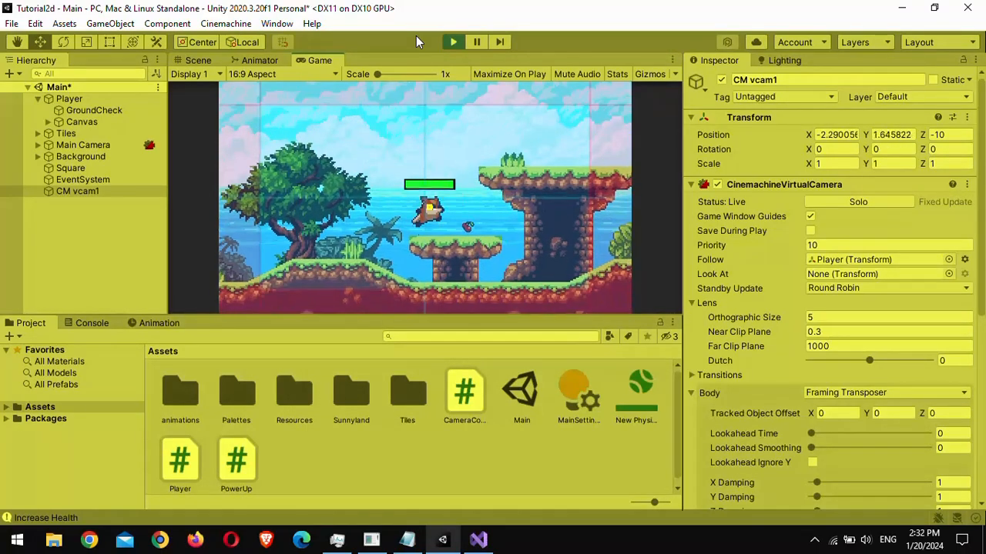
key(space)
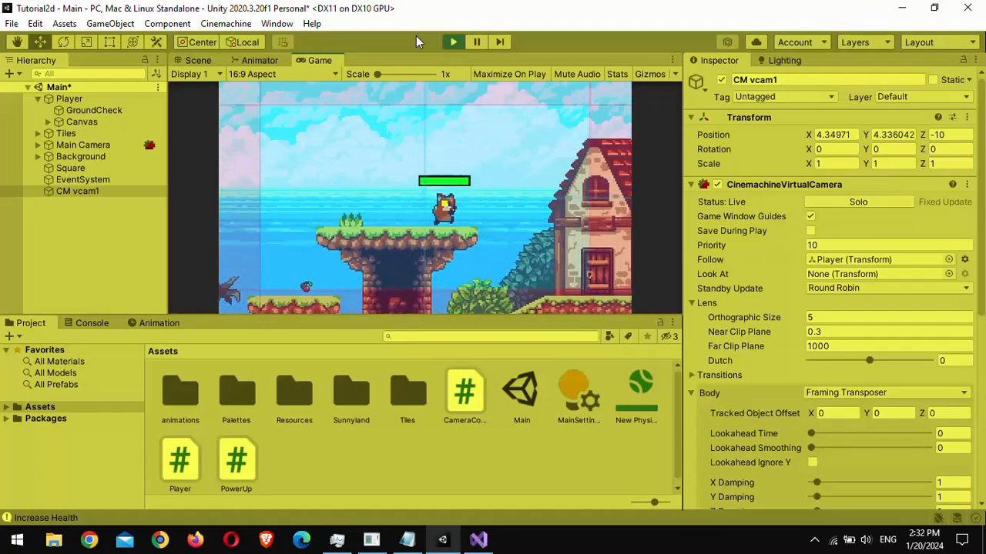
key(space)
click(453, 42)
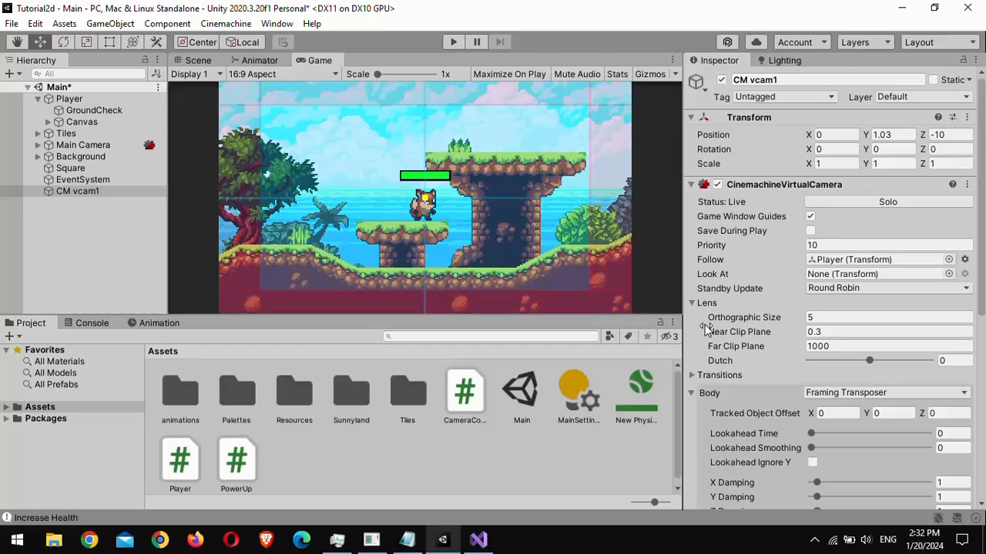
Step: Try altering the virtual camera's lens clip plane values and undo the changes
drag(719, 327, 749, 357)
key(ctrl+z)
key(ctrl+z)
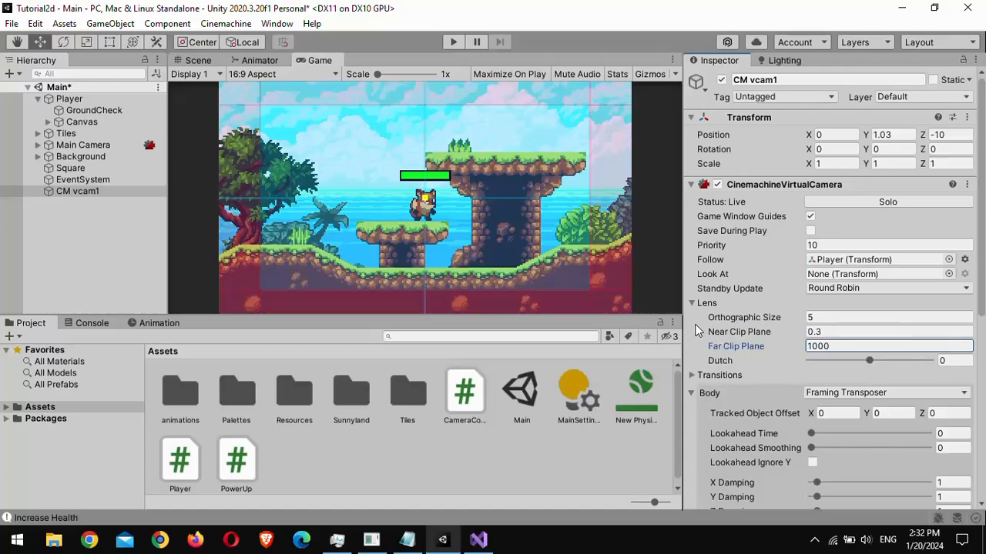
Step: Show the virtual camera's Body settings and play-test running and jumping to examine how the camera's damping behaves
scroll(697, 330, down, 3)
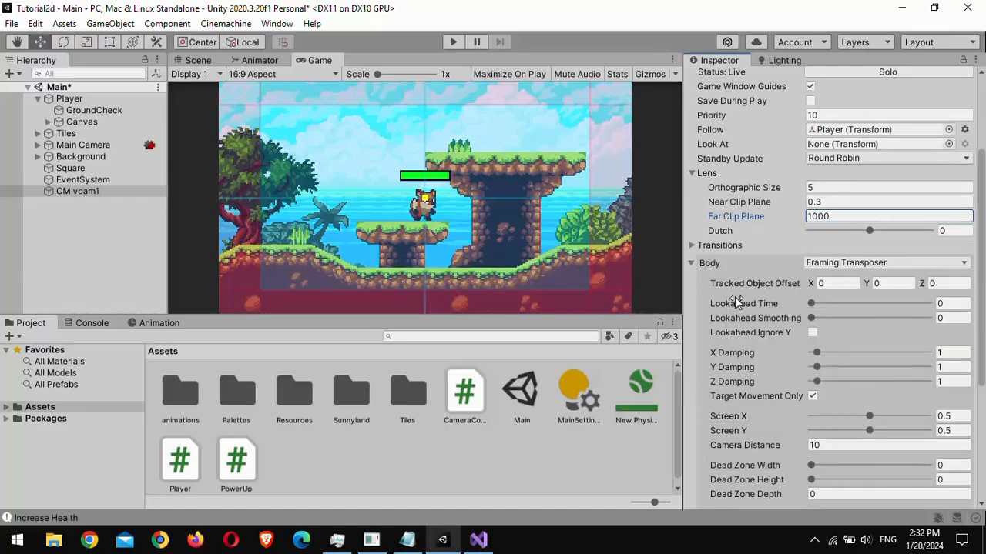
scroll(735, 300, down, 3)
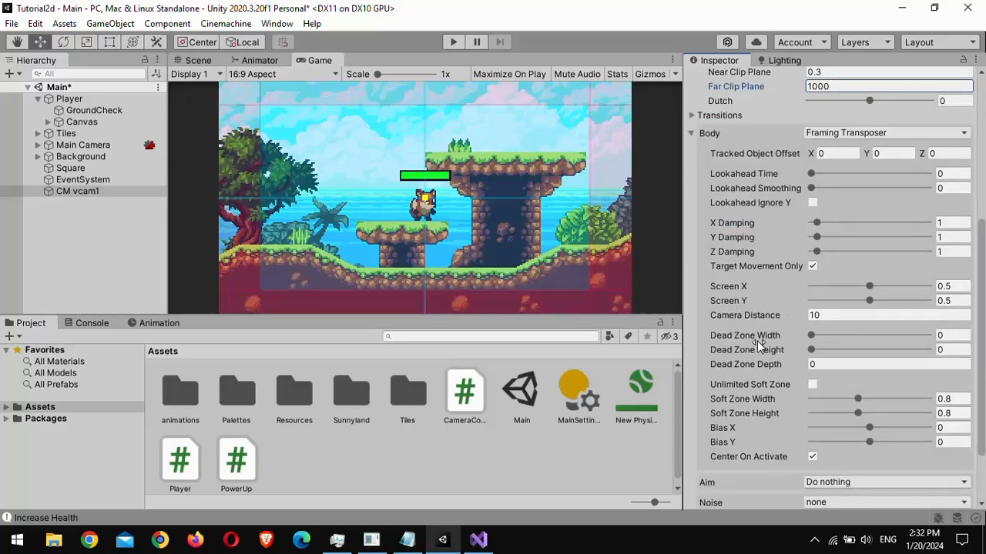
click(453, 43)
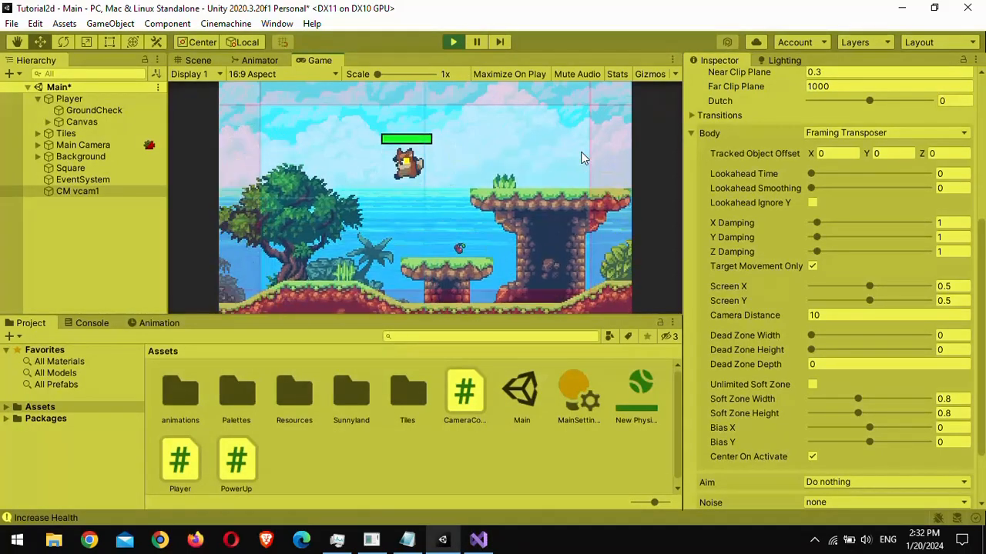
key(Right)
key(space)
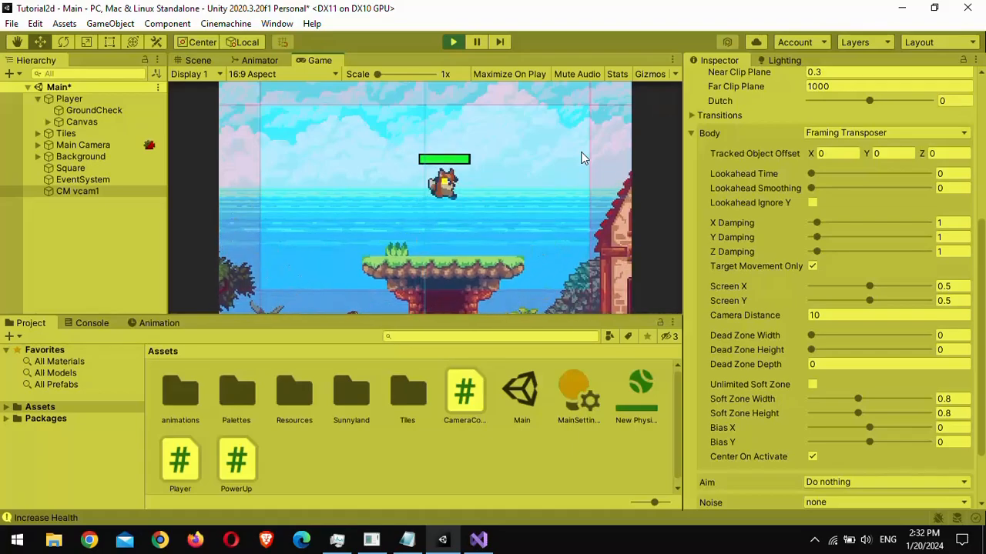
key(Left)
key(space)
key(Right)
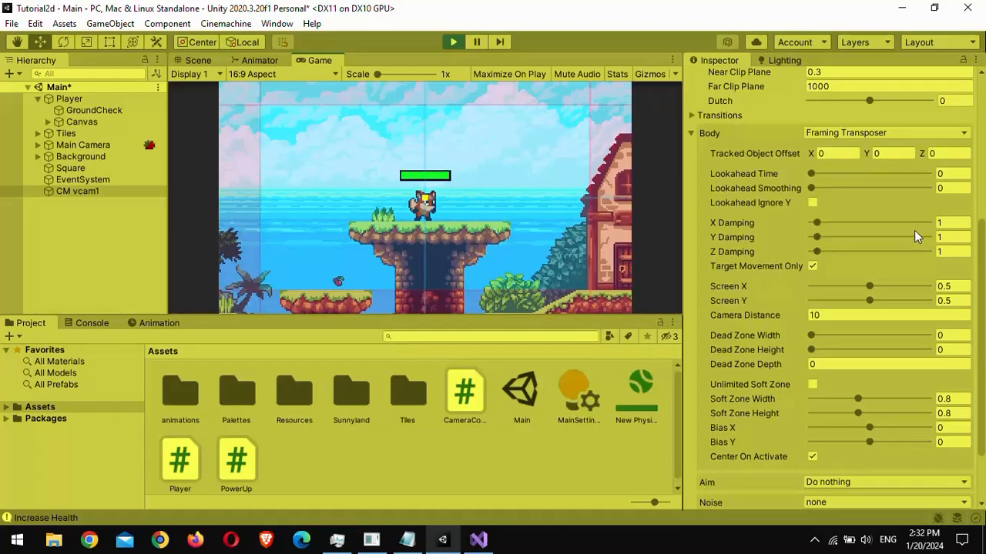
Step: During play mode, set X, Y and Z Damping to 0 and test the camera by running and jumping
drag(817, 223, 809, 252)
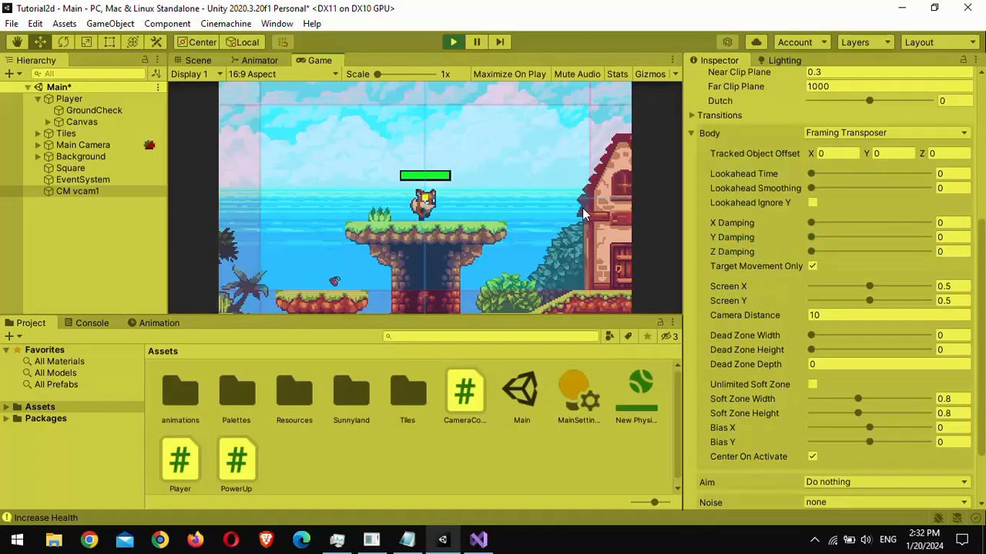
key(space)
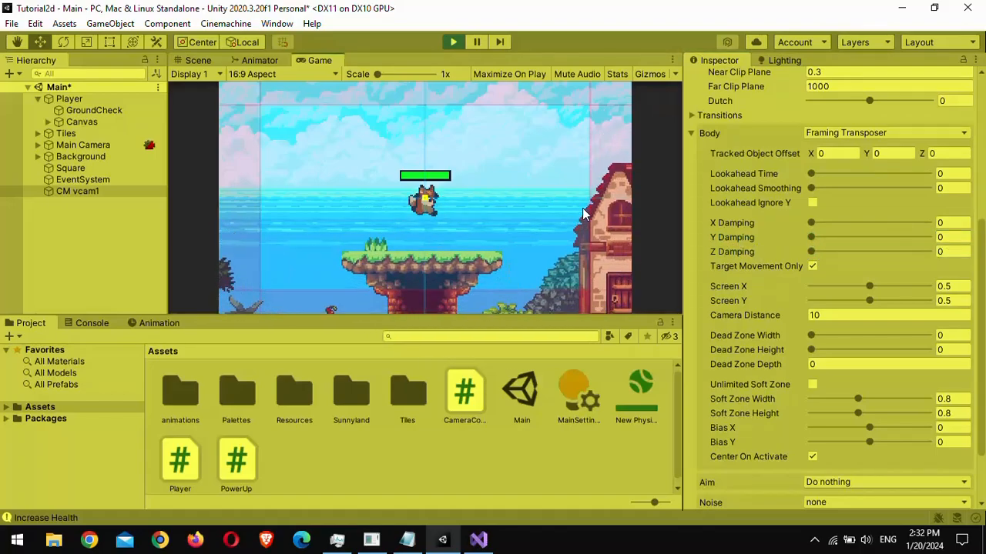
key(Right)
key(space)
key(Left)
key(Right)
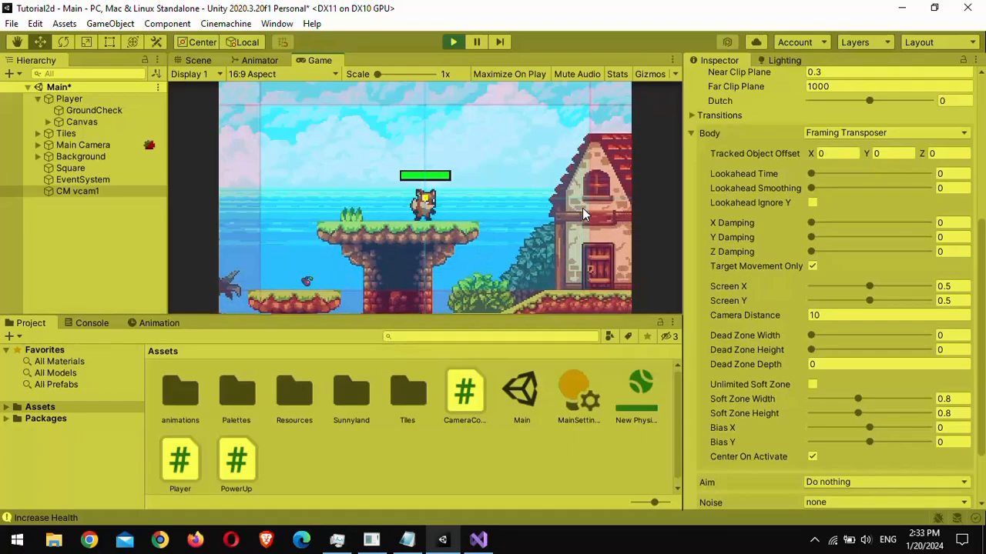
Step: Set the virtual camera's X Damping to 2 and Y Damping to 1 while the game is running
click(951, 223)
text(2)
key(Tab)
text(1)
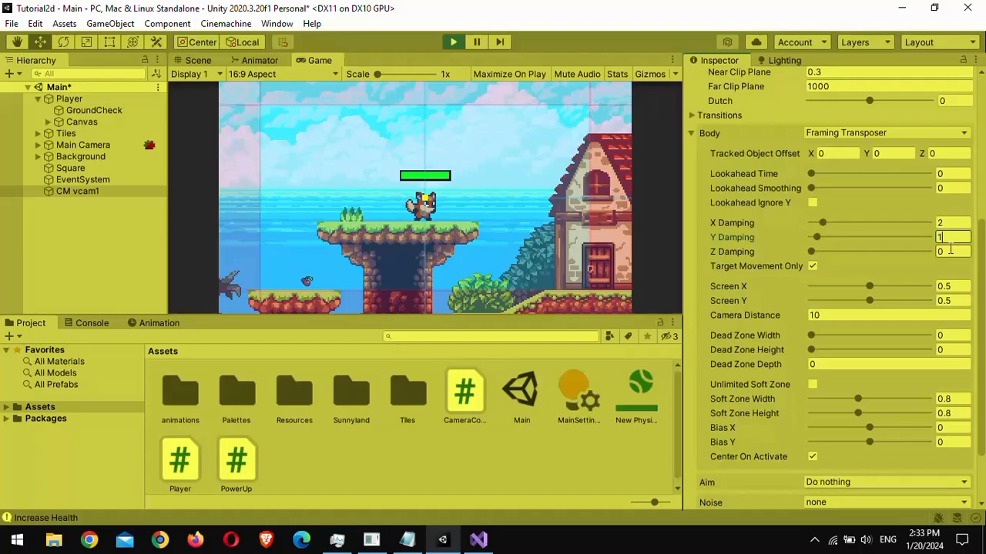
key(Tab)
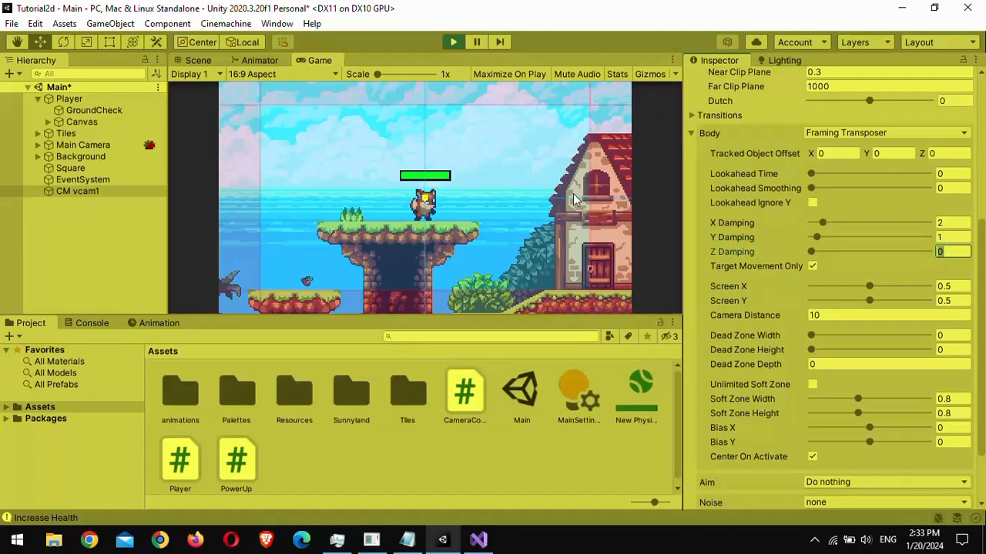
Step: Play-test running and jumping in both directions to examine how the camera follows with the current X and Y Damping
click(549, 208)
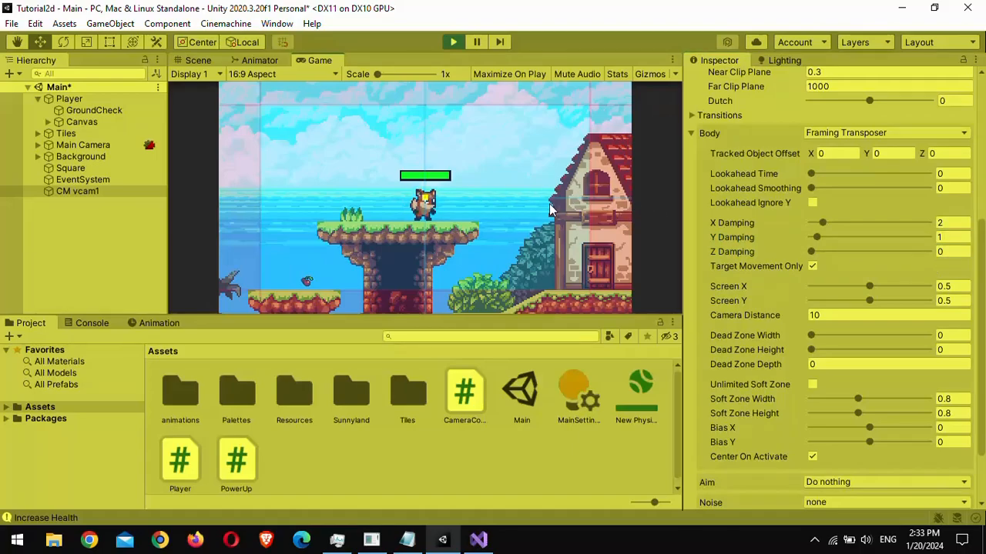
key(Left)
key(space)
key(Right)
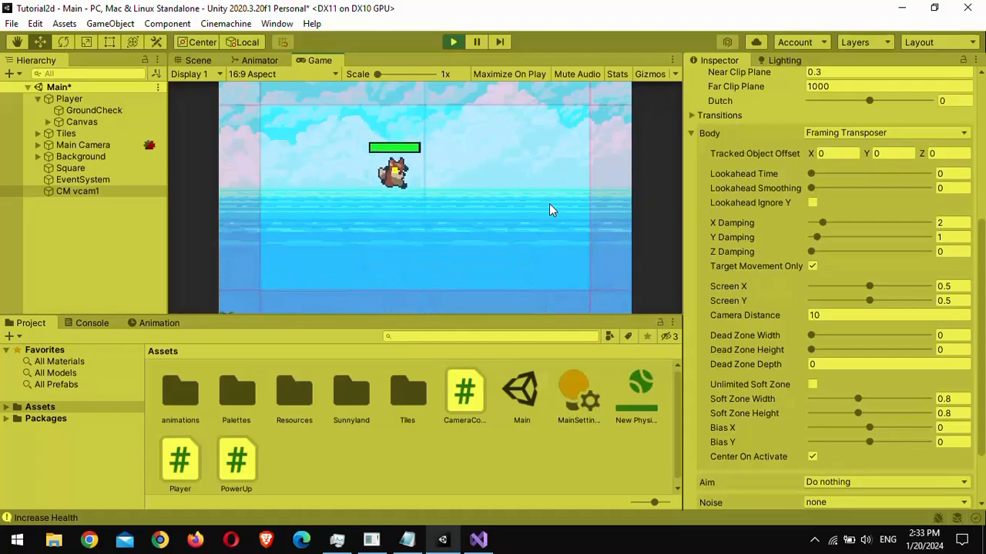
key(space)
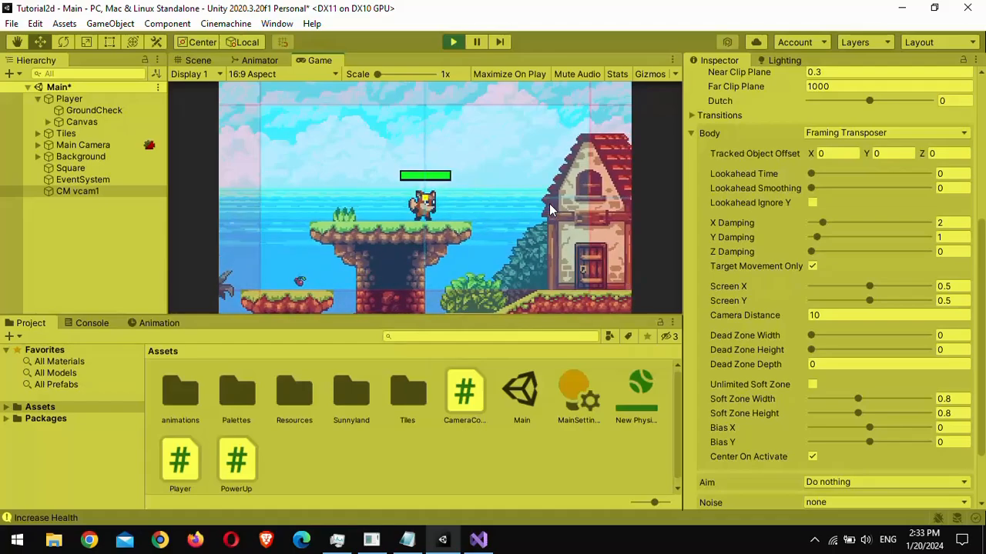
key(Right)
key(Right)
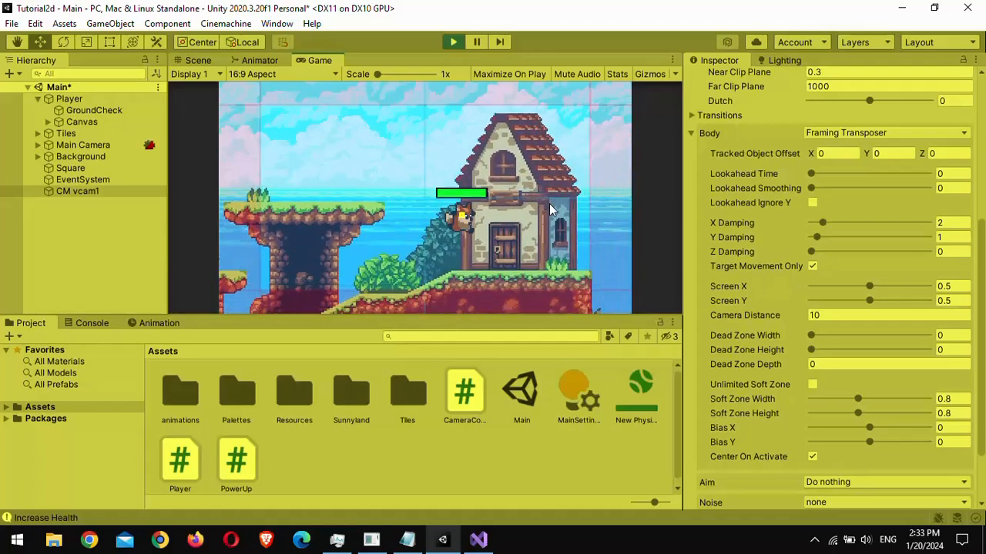
key(Left)
key(space)
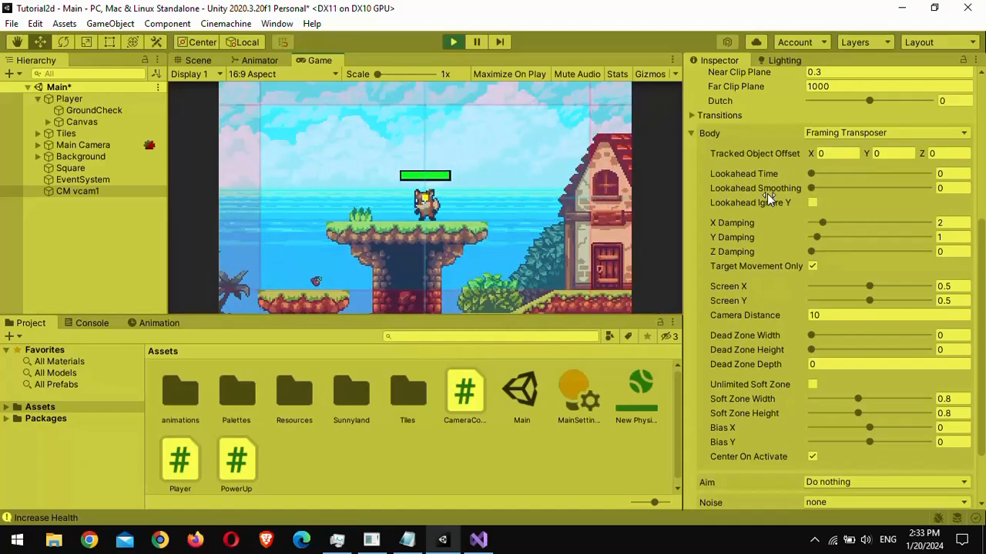
Step: During play mode, raise the virtual camera's Lookahead Time to about 0.136 and run both ways to test it
click(810, 174)
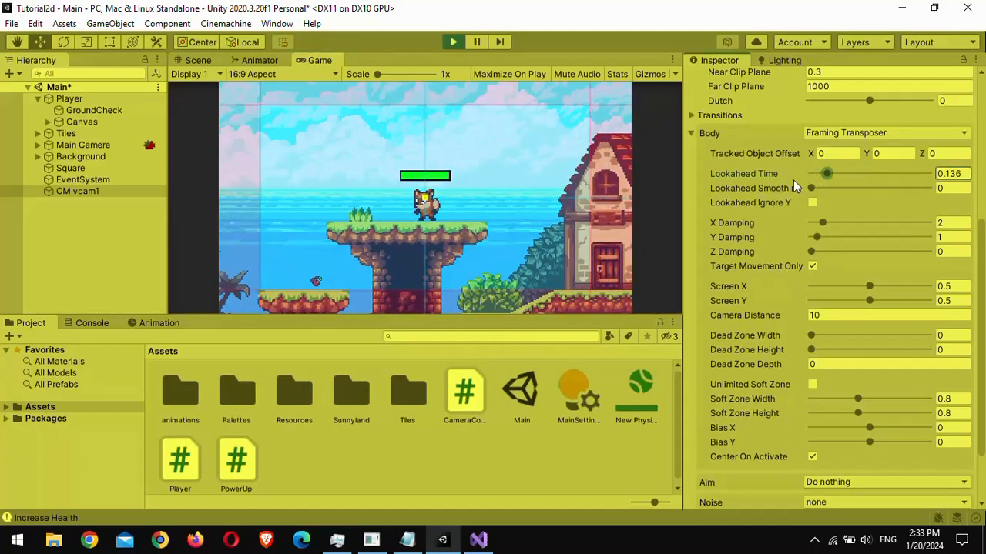
click(579, 180)
key(Left)
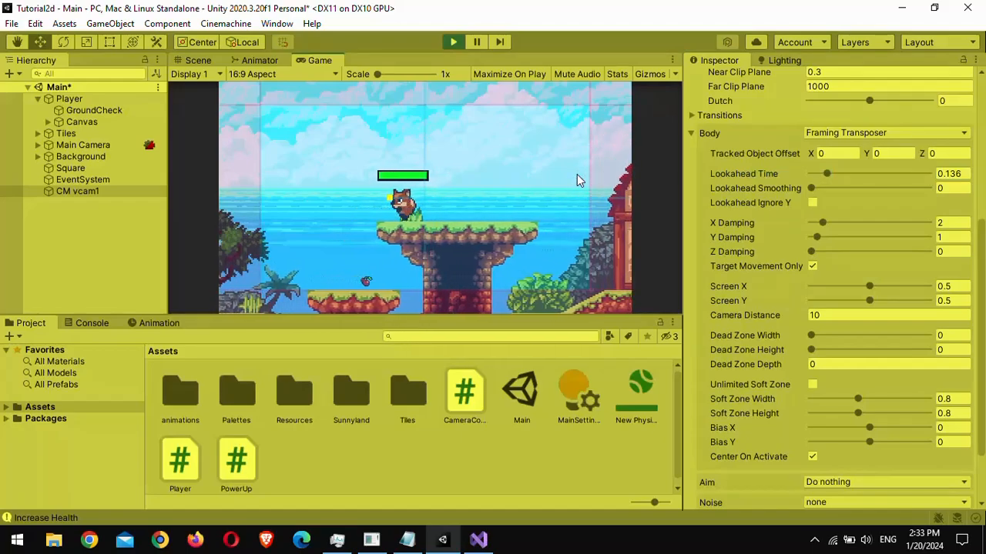
key(Right)
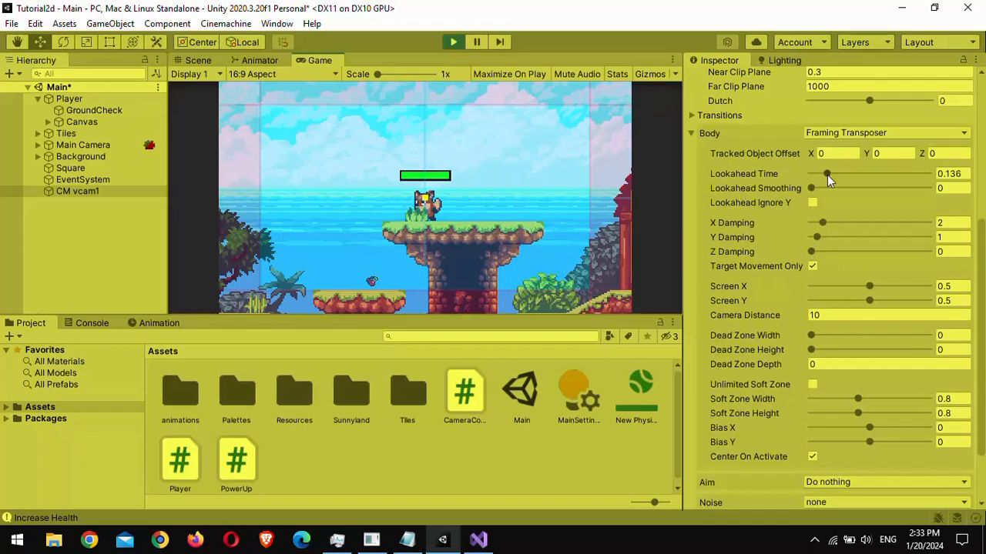
Step: Raise Lookahead Time to its maximum of 1 and test the camera by running and jumping across the platforms
drag(827, 175, 938, 181)
click(524, 162)
key(Right)
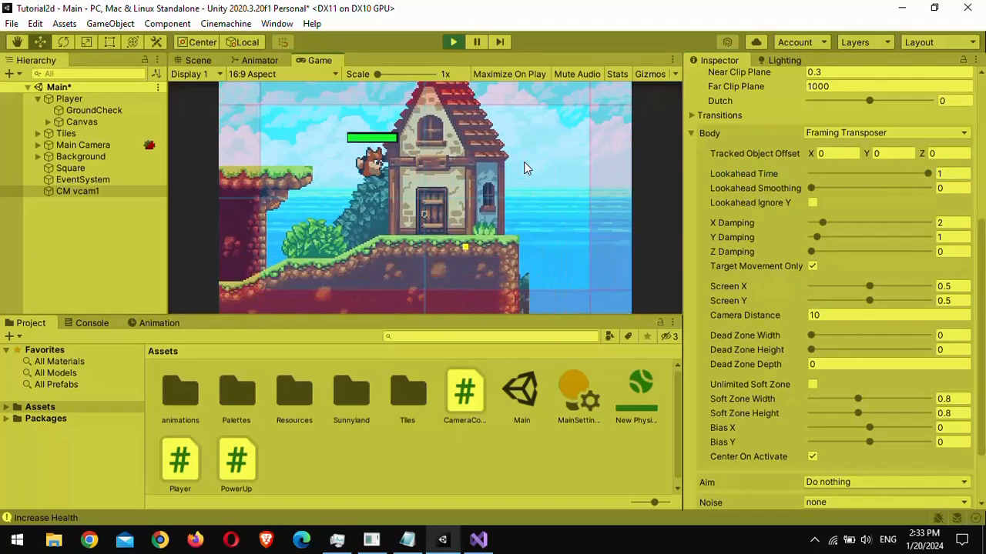
key(Left)
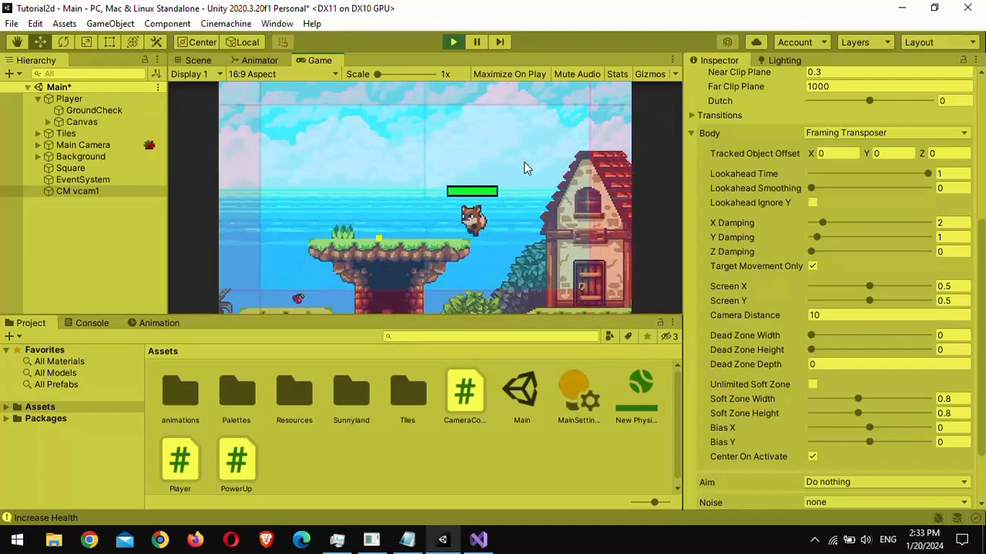
key(Left)
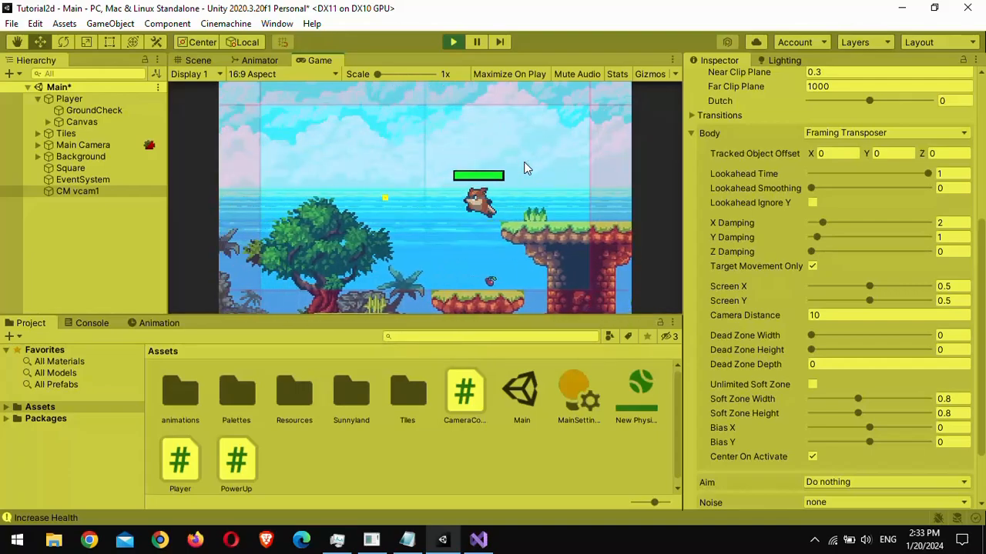
key(space)
key(Right)
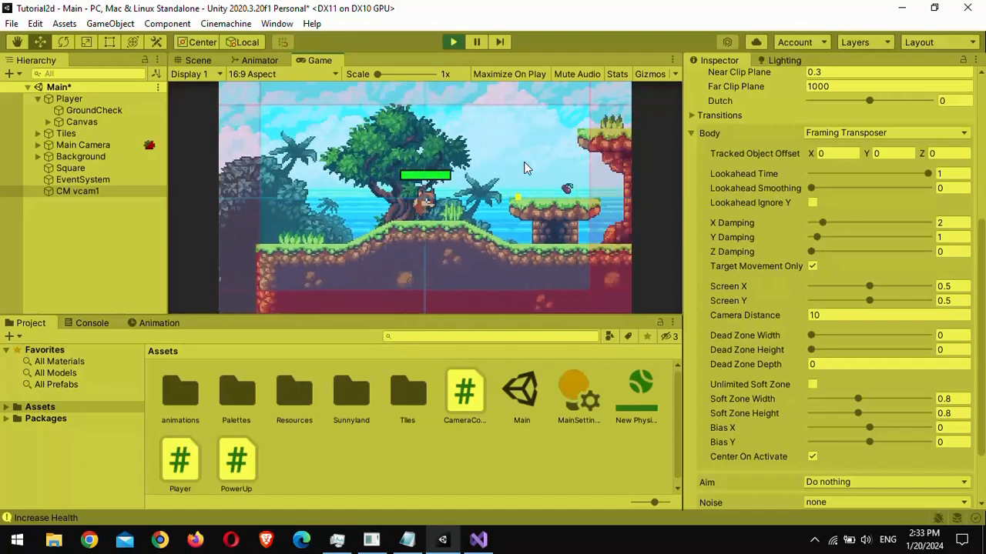
key(space)
key(space)
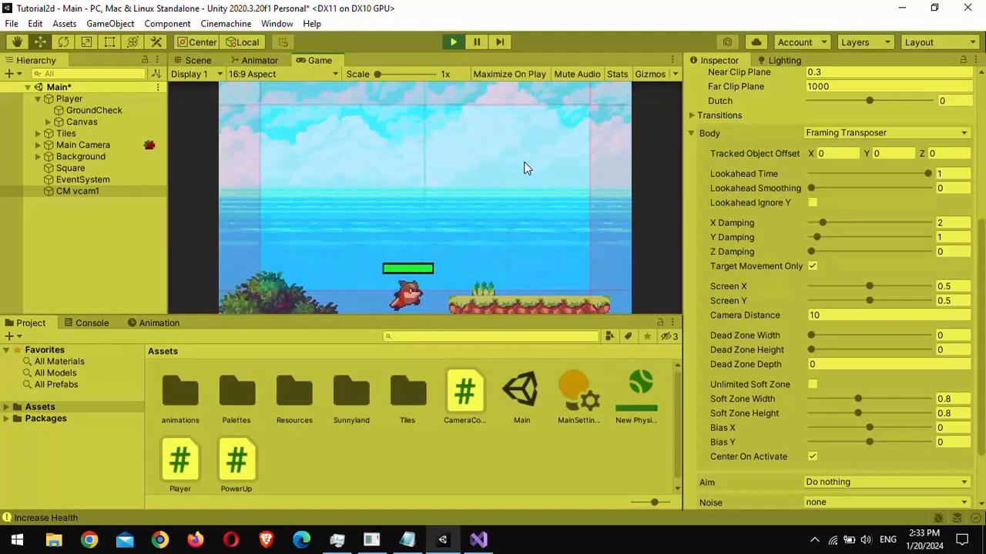
key(Right)
key(Left)
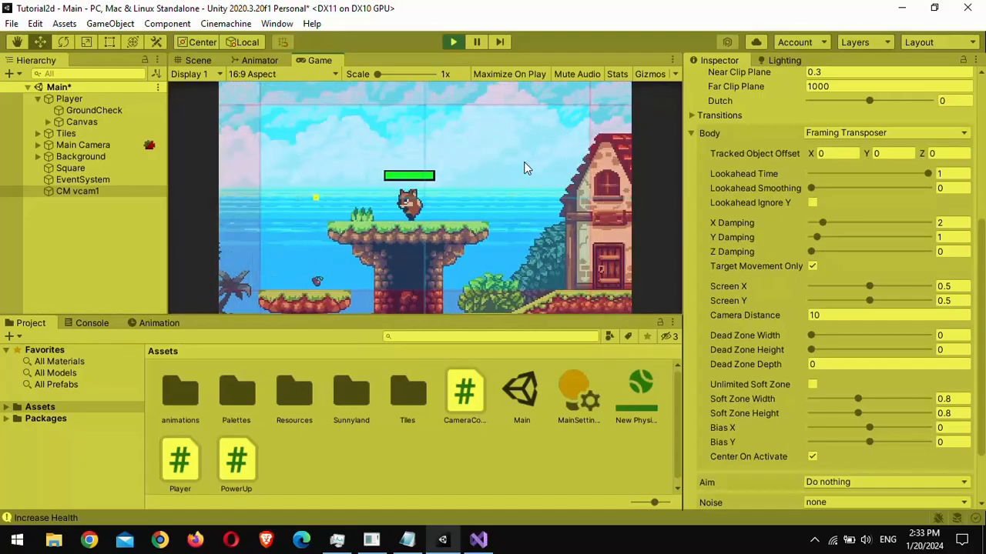
key(Right)
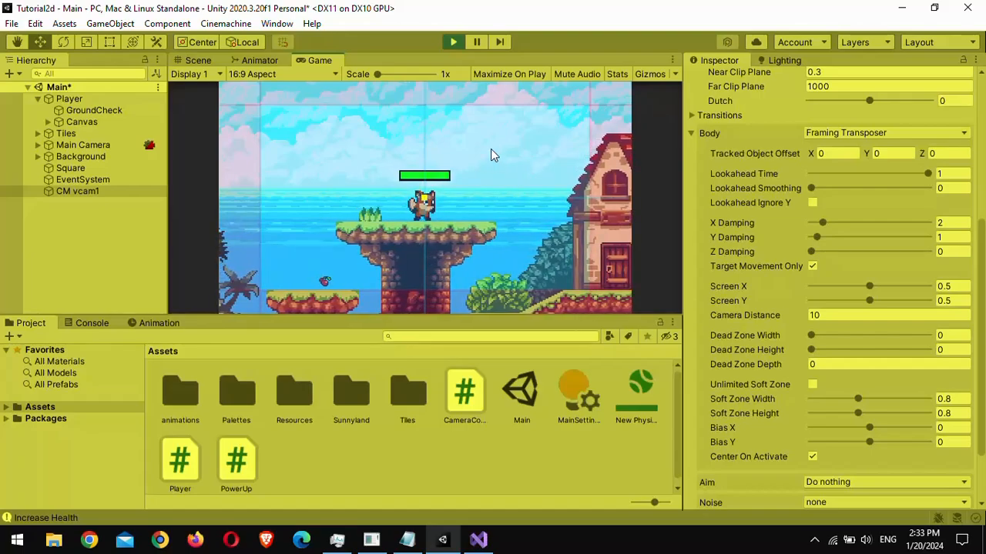
Step: Set Lookahead Smoothing to 1 and Lookahead Time to 0.2 on the virtual camera
click(923, 174)
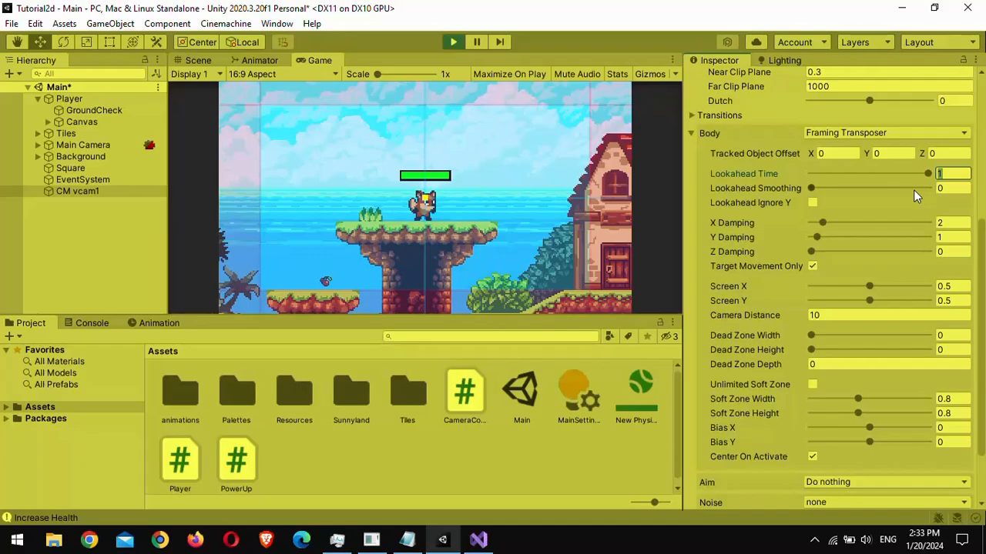
text(-0)
drag(813, 188, 854, 189)
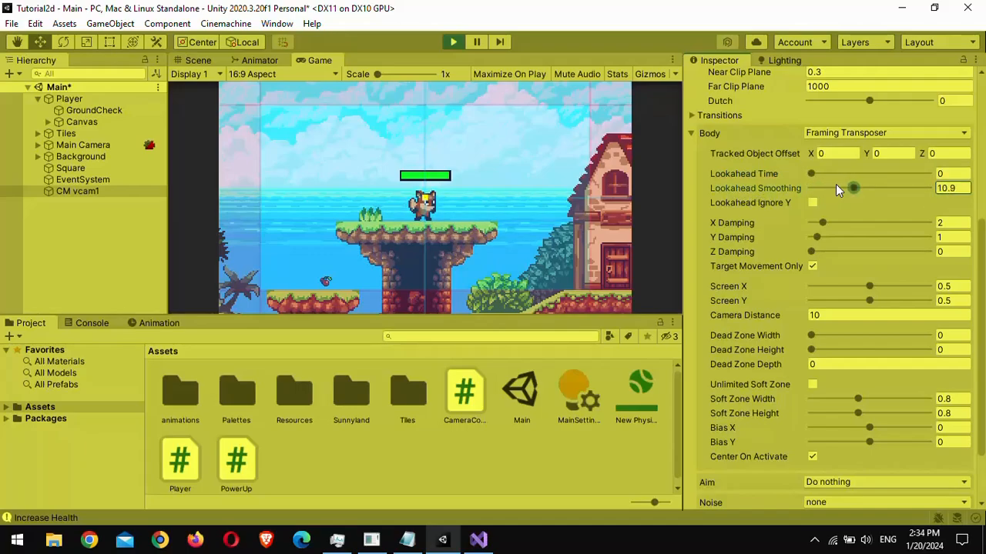
text(9)
key(BackSpace)
text(1)
click(943, 174)
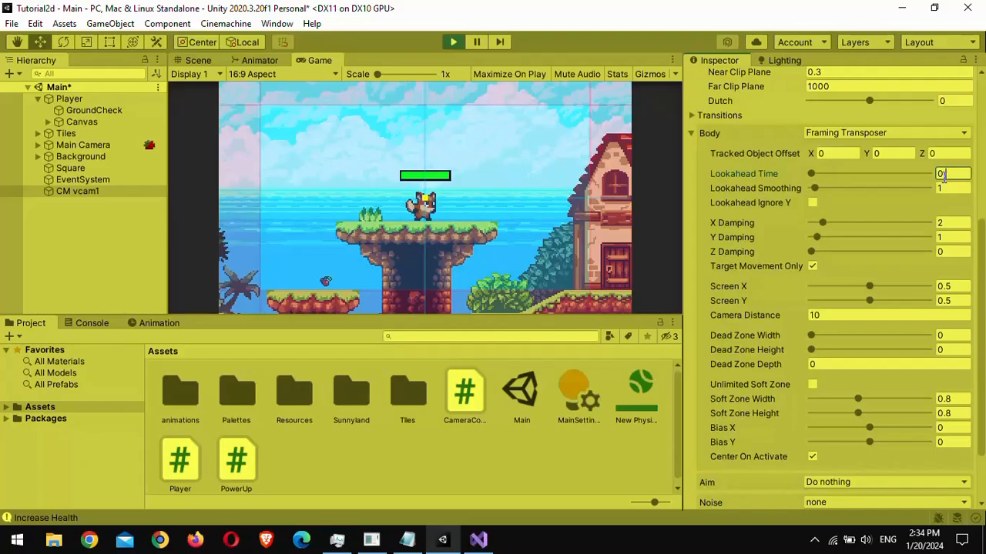
Step: Run and jump in both directions to examine the camera's movement with the mild lookahead and smoothing
click(550, 247)
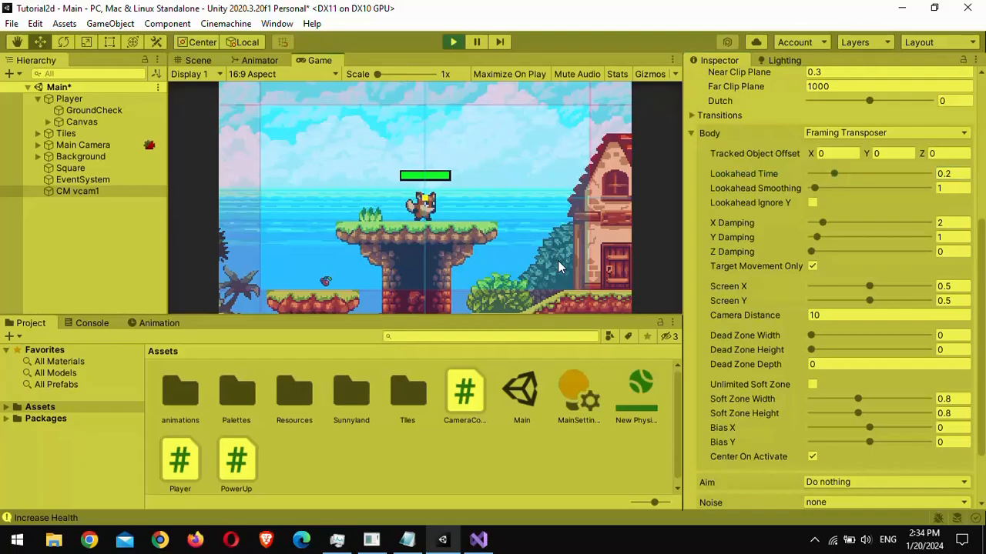
key(Right)
key(space)
key(Right)
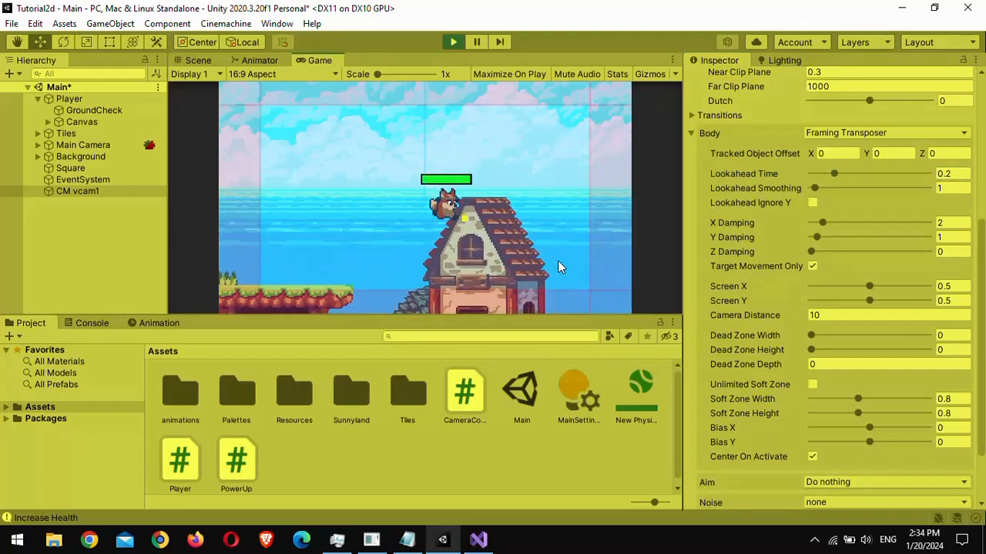
key(Left)
key(space)
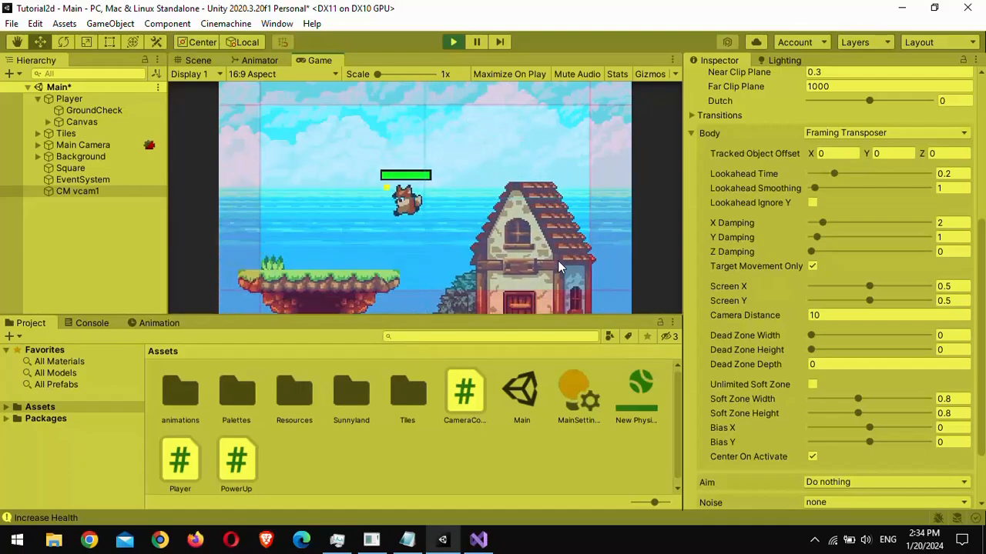
key(Left)
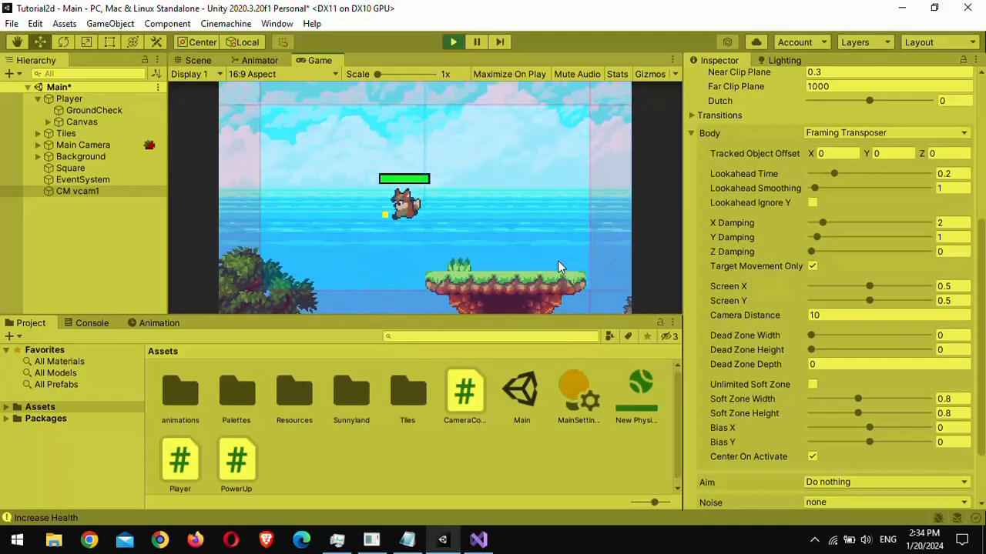
key(space)
key(Right)
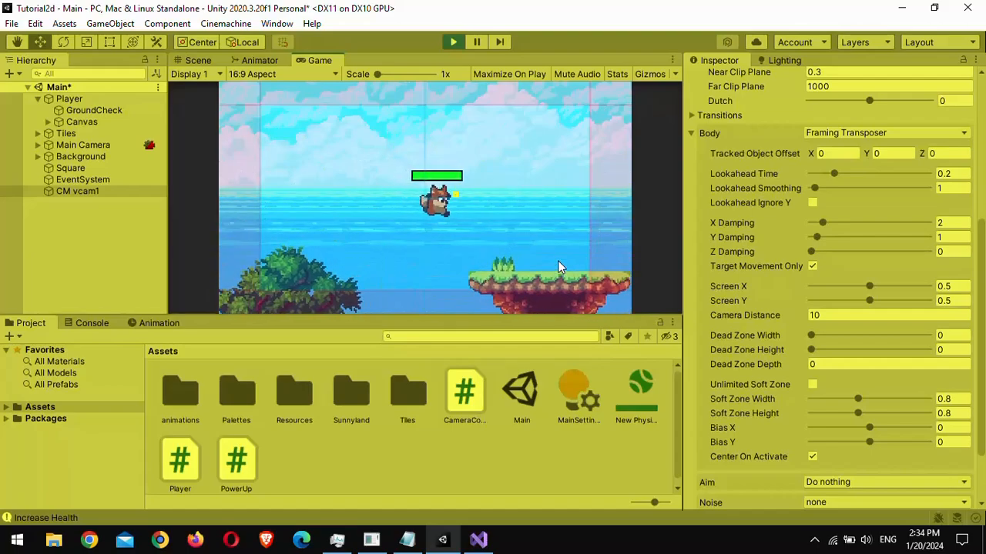
Step: Set the virtual camera's Lookahead Smoothing to 3 and Lookahead Time to 0.5
click(945, 190)
text(3)
drag(935, 175, 945, 174)
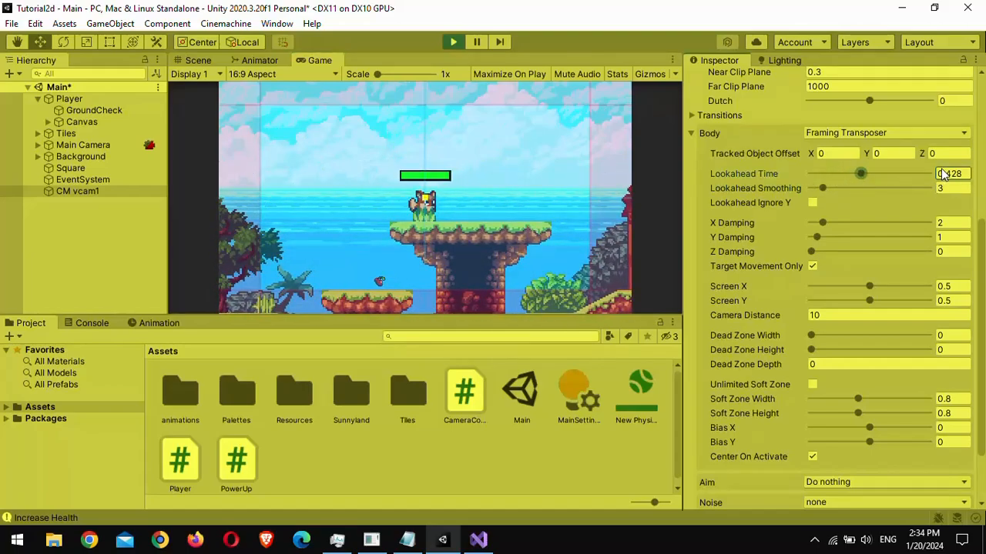
text(0.5)
Step: Play-test running and repeated jumps to examine how the camera anticipates the player with the stronger lookahead settings
click(579, 207)
key(Right)
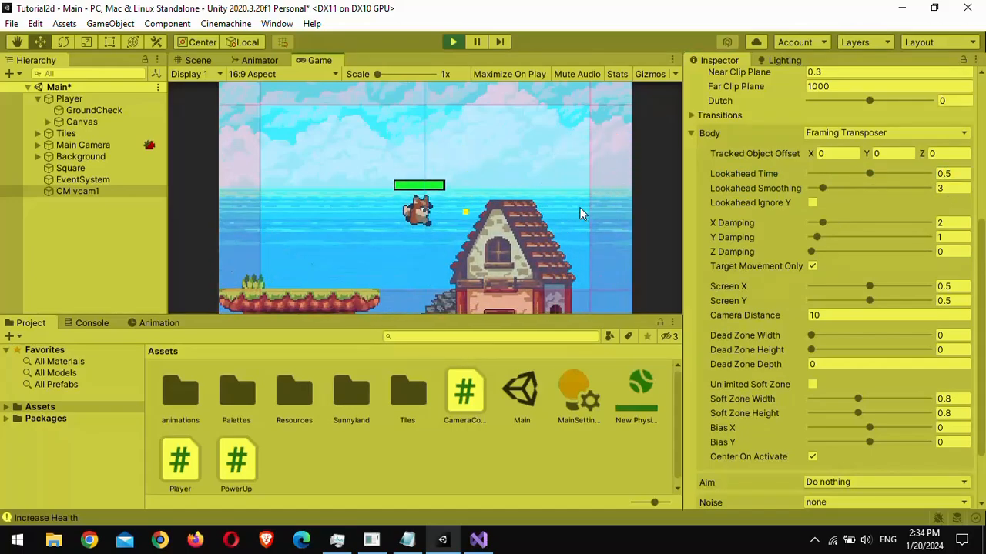
key(Left)
key(space)
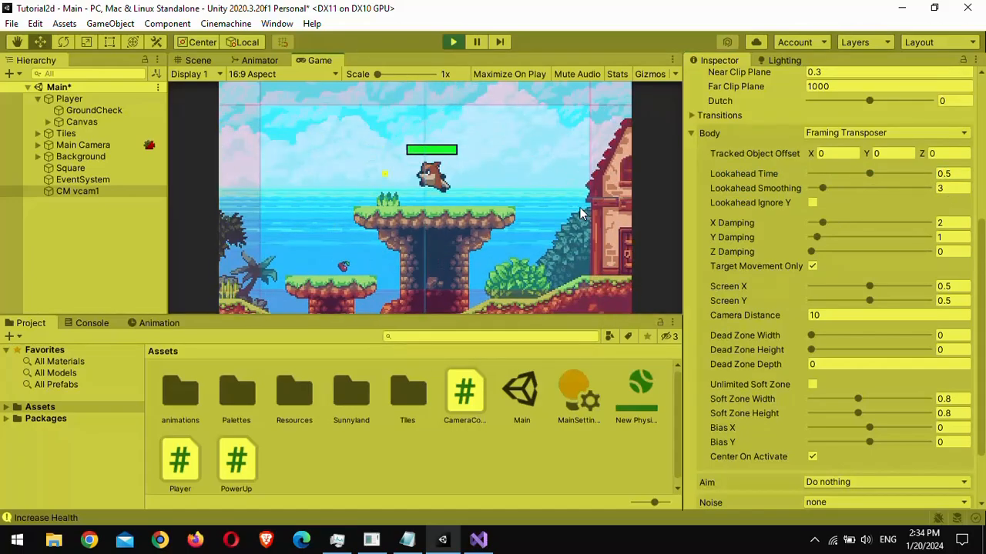
key(space)
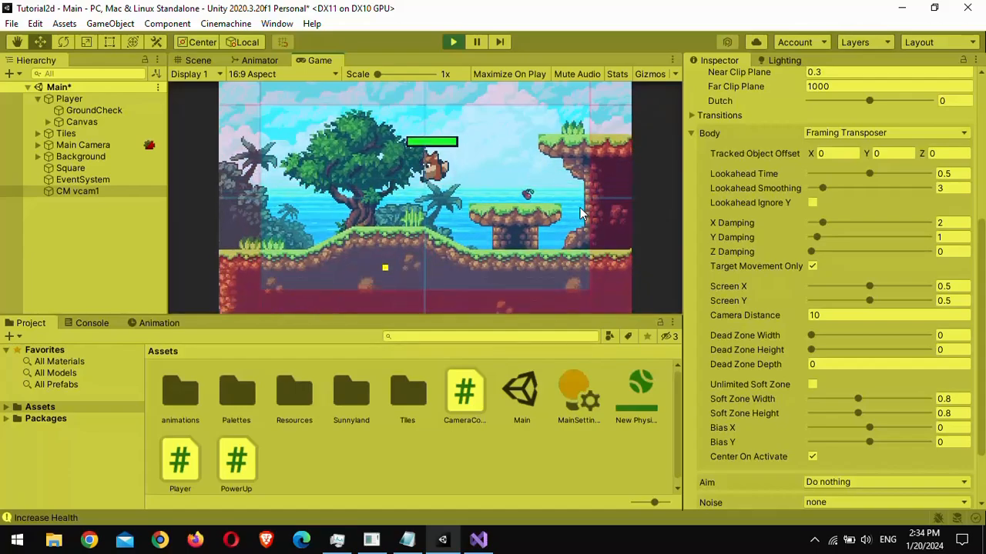
key(space)
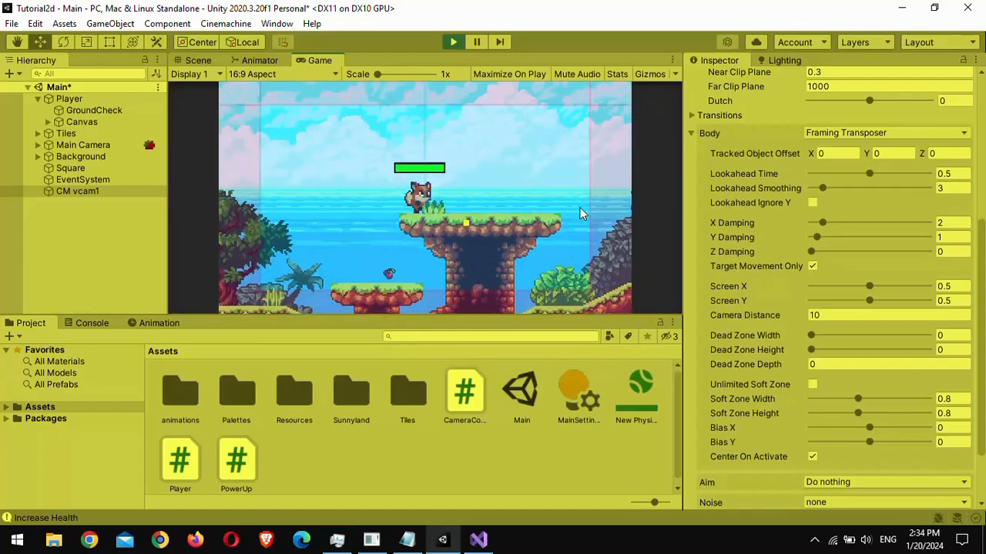
key(space)
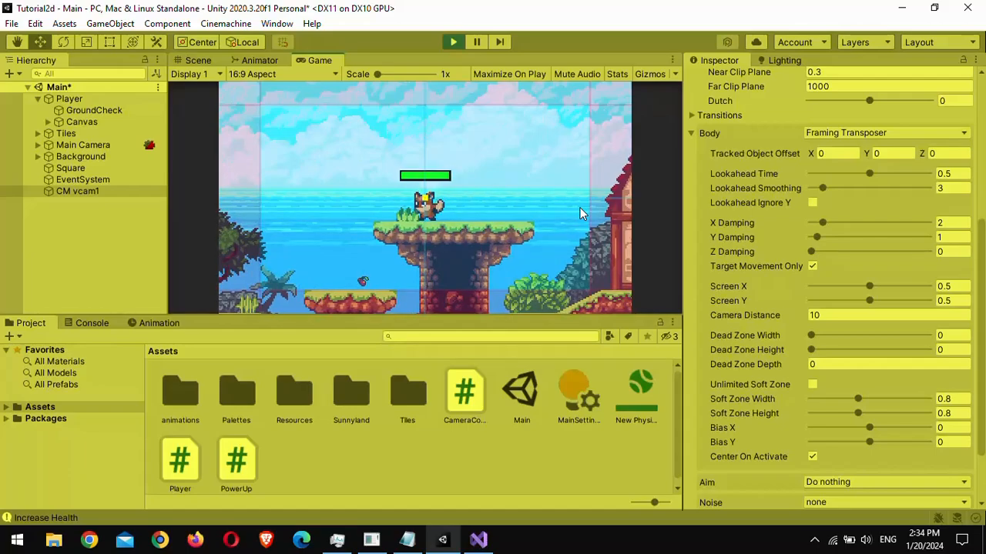
key(a)
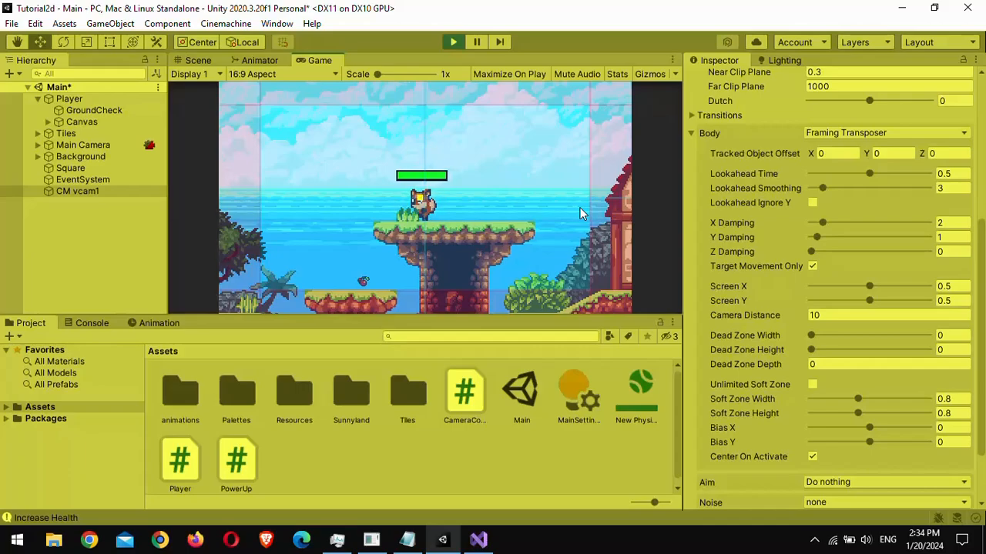
key(space)
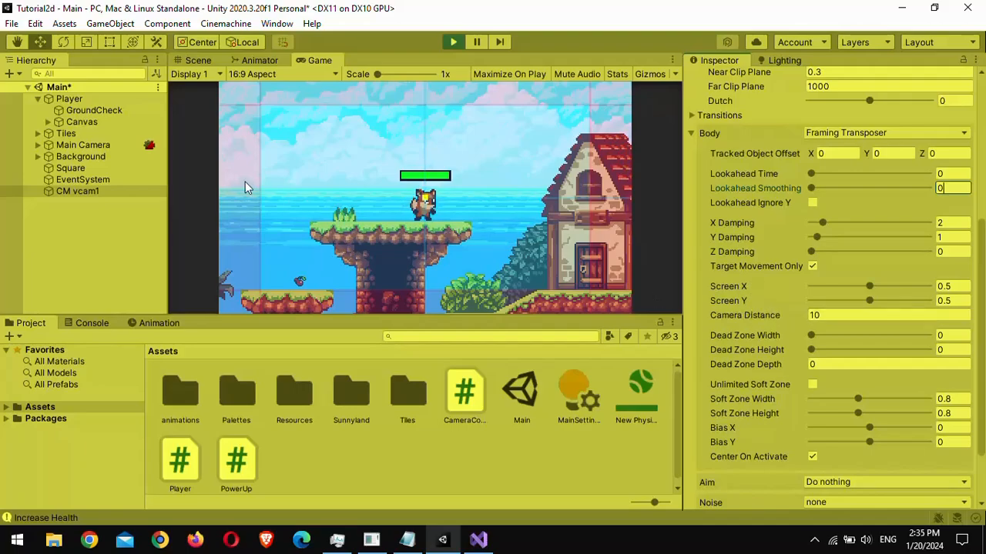
Step: Try a Camera Distance of 0, check the virtual camera's Z position, and undo the distance change
scroll(793, 288, up, 6)
scroll(764, 265, down, 6)
click(846, 316)
text(0)
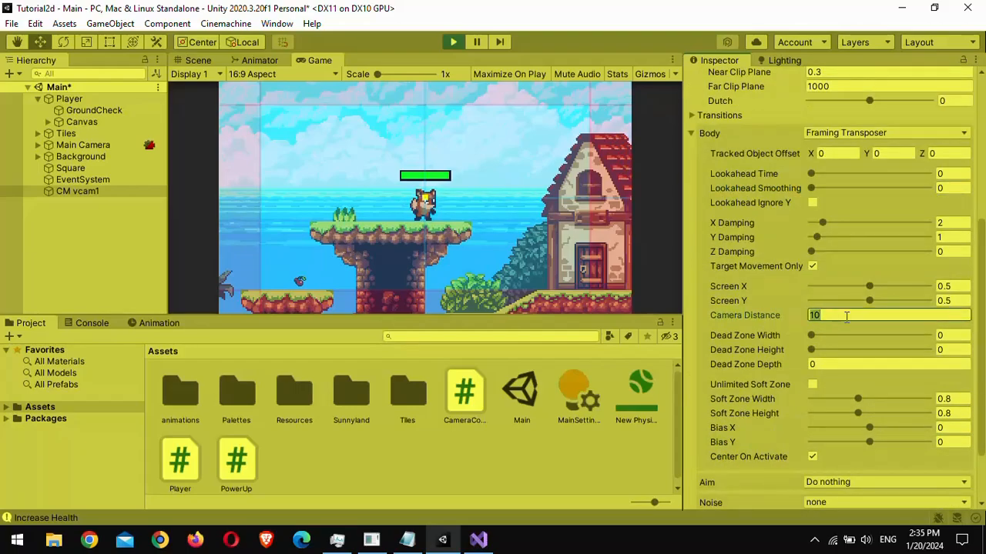
scroll(913, 154, up, 6)
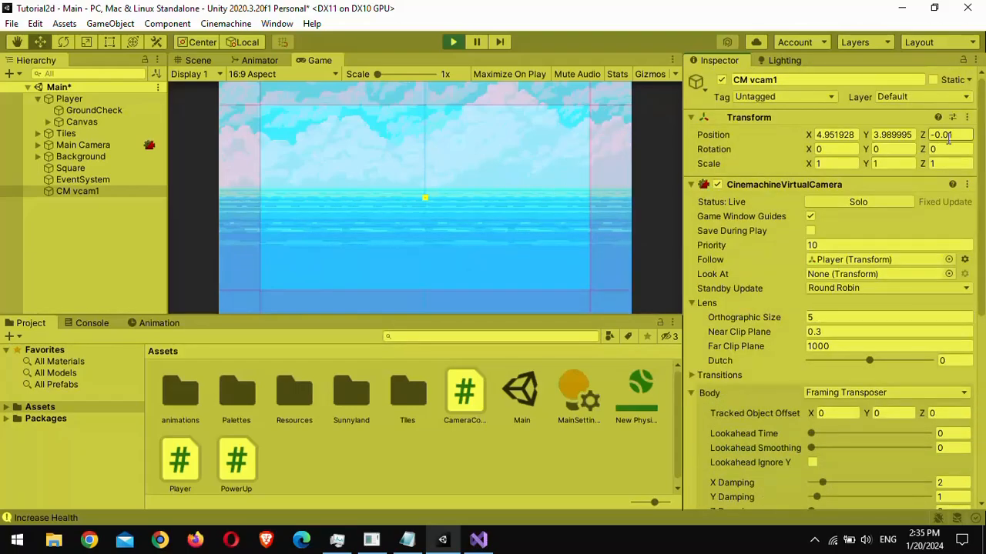
scroll(886, 231, down, 6)
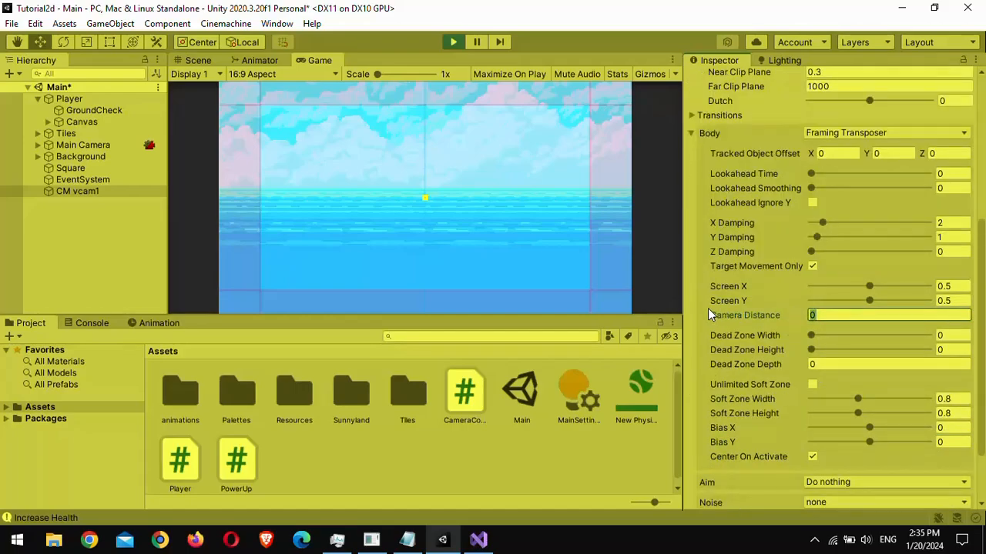
key(ctrl+z)
Step: Try shifting the virtual camera's framing with a Screen X of -0.5 and a lower Screen Y, and undo the changes
drag(869, 286, 702, 291)
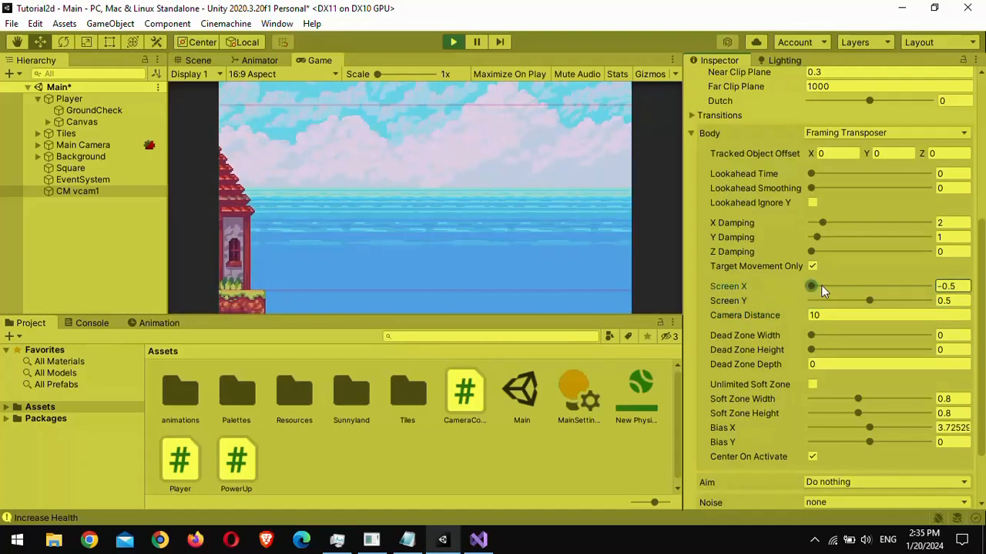
drag(821, 286, 867, 301)
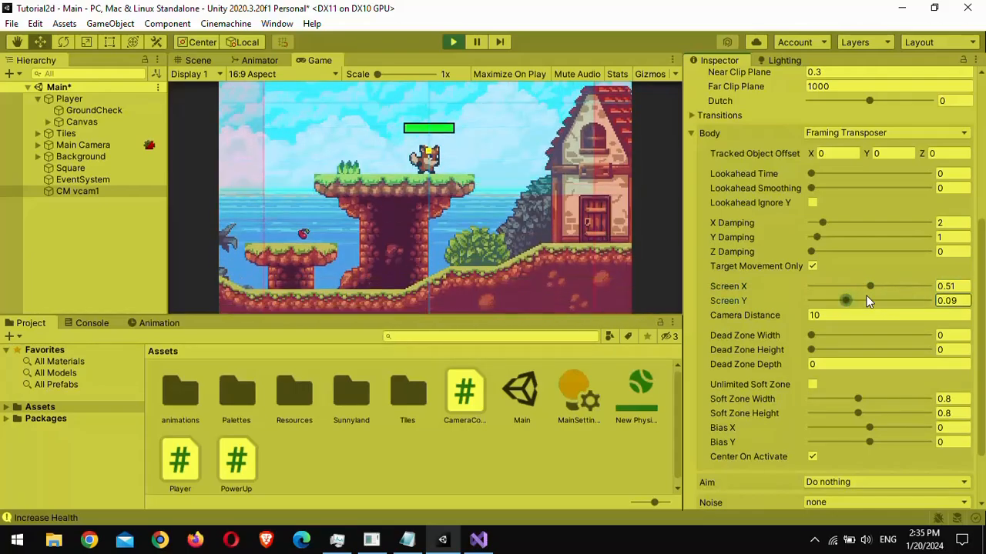
key(ctrl+z)
key(ctrl+z)
key(ctrl+z)
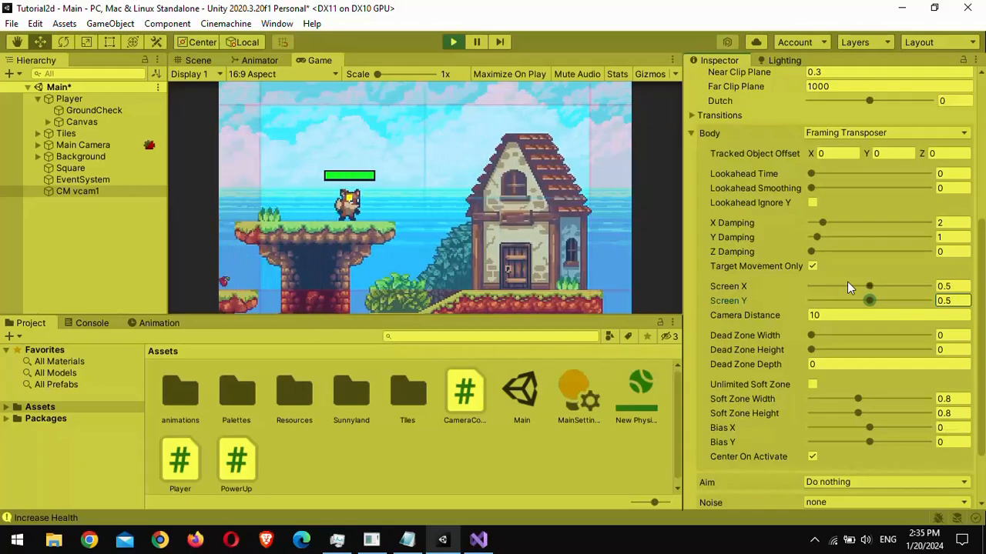
Step: Set the virtual camera's Camera Distance to 10
key(ctrl+z)
click(849, 315)
text(10)
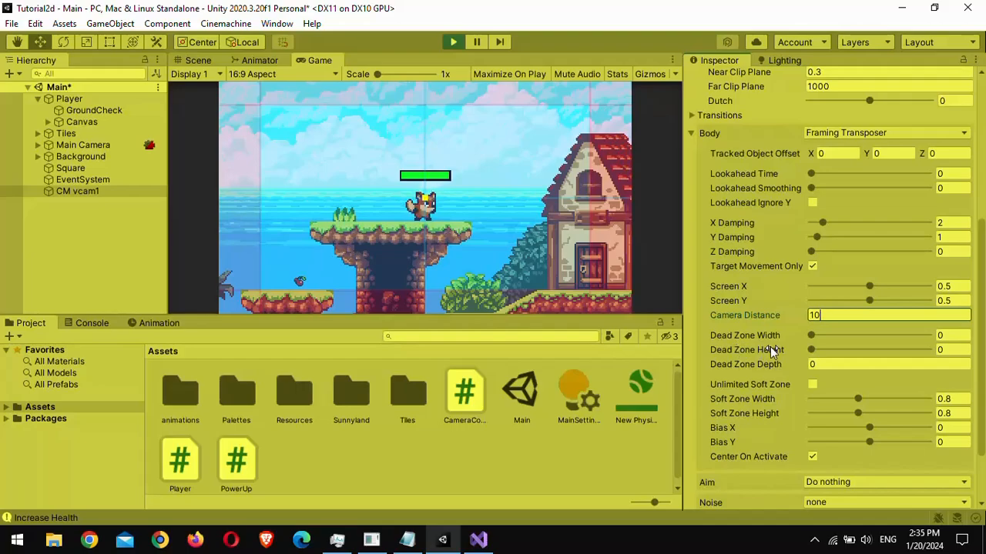
Step: Set the virtual camera's Dead Zone Width and Dead Zone Height to 1
click(953, 336)
text(1)
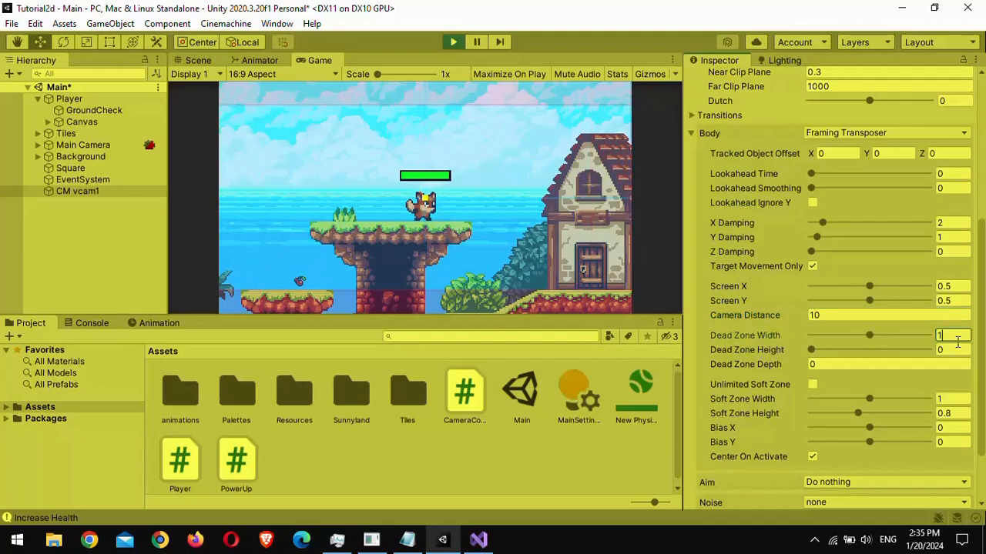
click(953, 351)
text(1)
Step: Run and jump beyond the view's edge and back to examine how the camera reacts with the full-screen dead zone
click(461, 264)
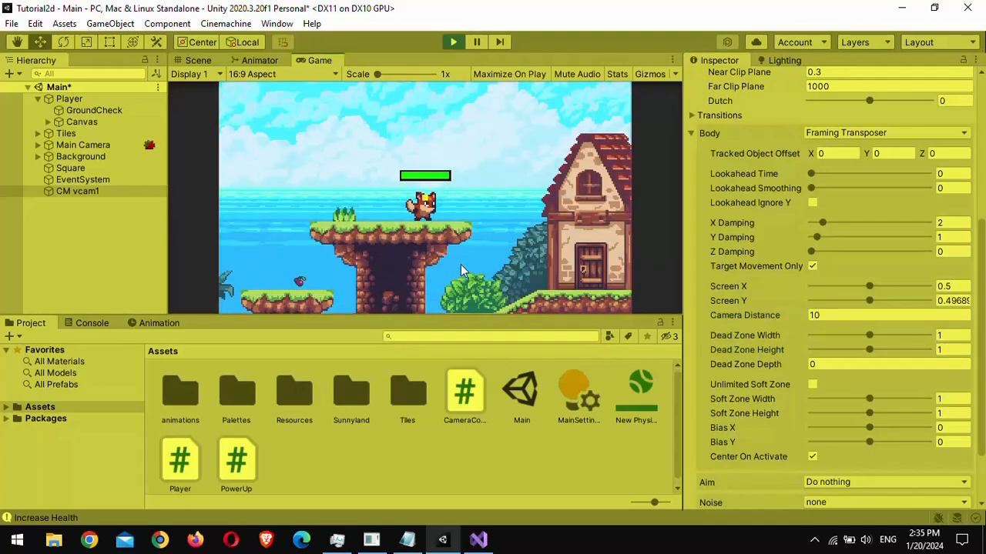
key(Left)
key(space)
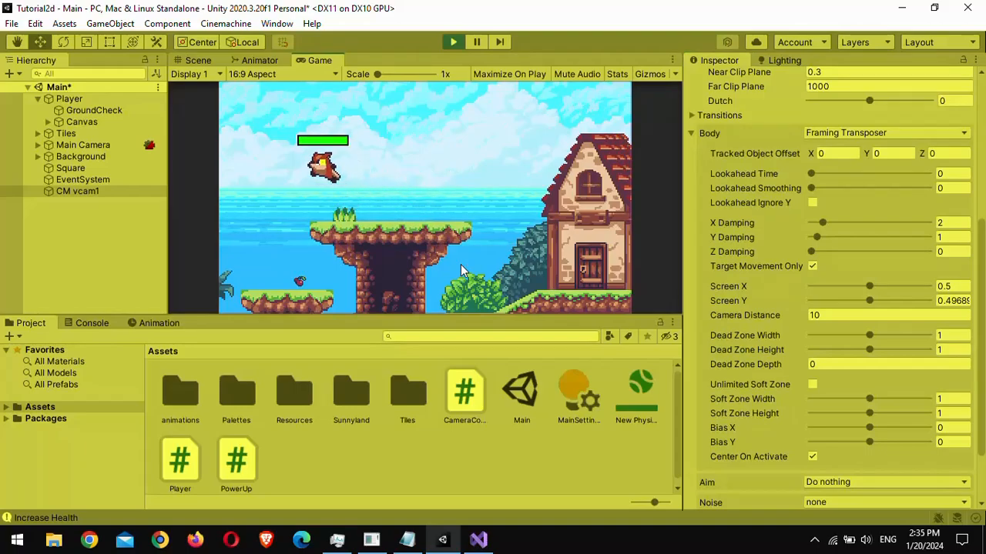
key(space)
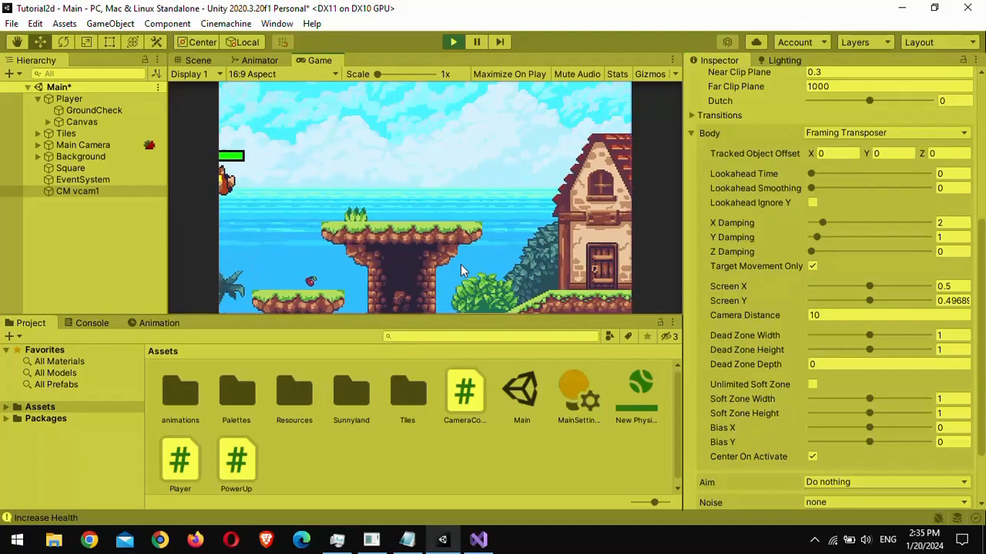
key(Right)
key(space)
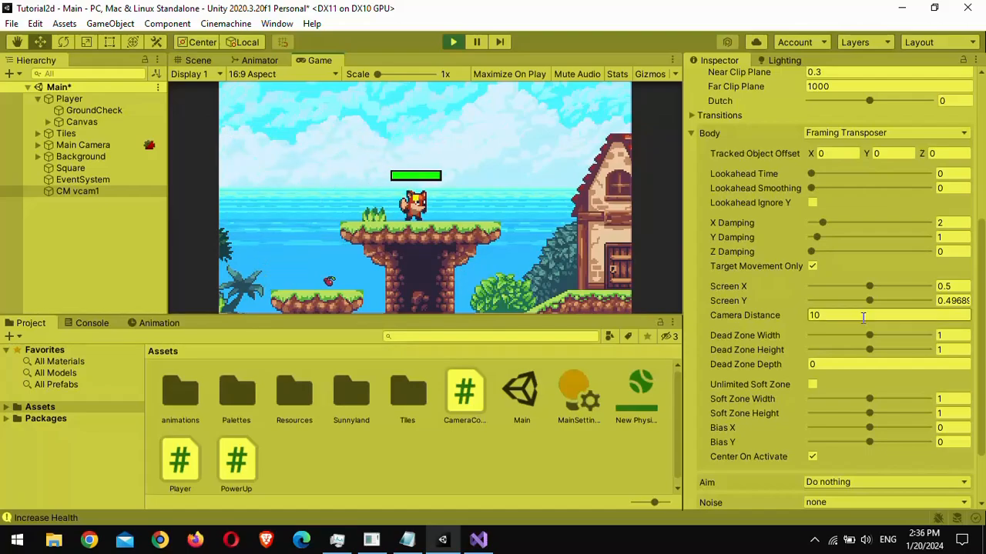
Step: Set the Dead Zone Width and Dead Zone Height to 0.3
click(951, 335)
text(0.2)
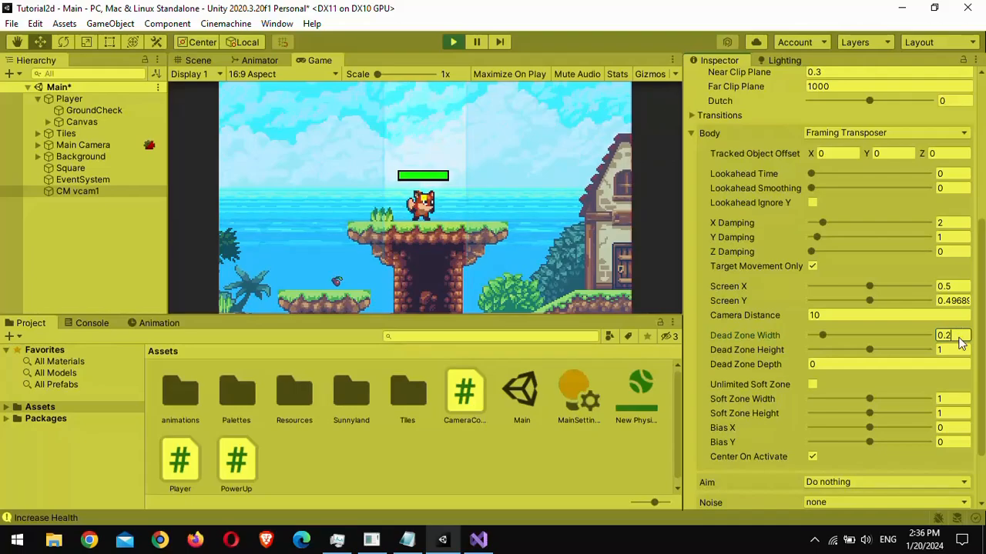
key(BackSpace)
text(3)
key(Tab)
text(0.3)
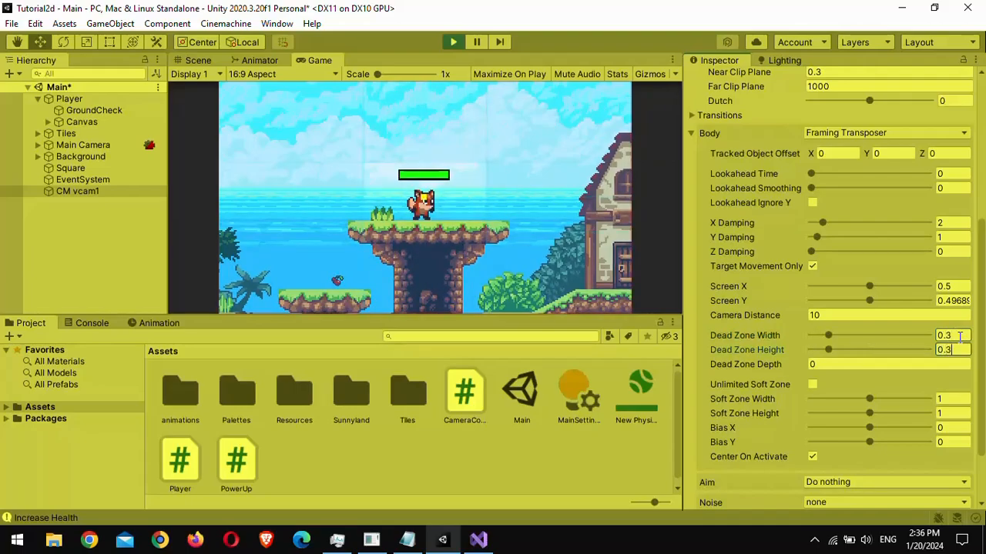
Step: Play-test short runs and jumps in both directions to examine when the camera moves with the smaller dead zone
click(581, 245)
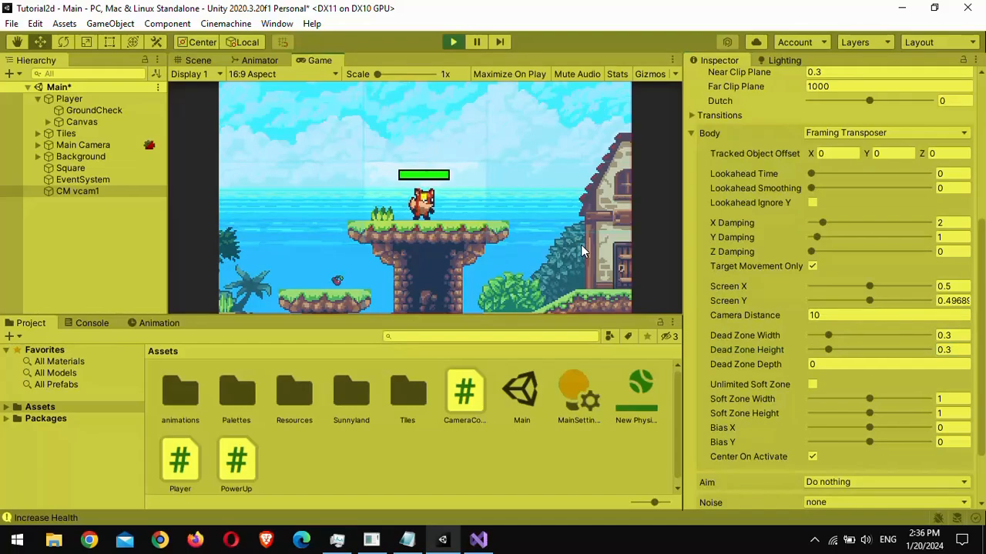
key(Left)
key(Right)
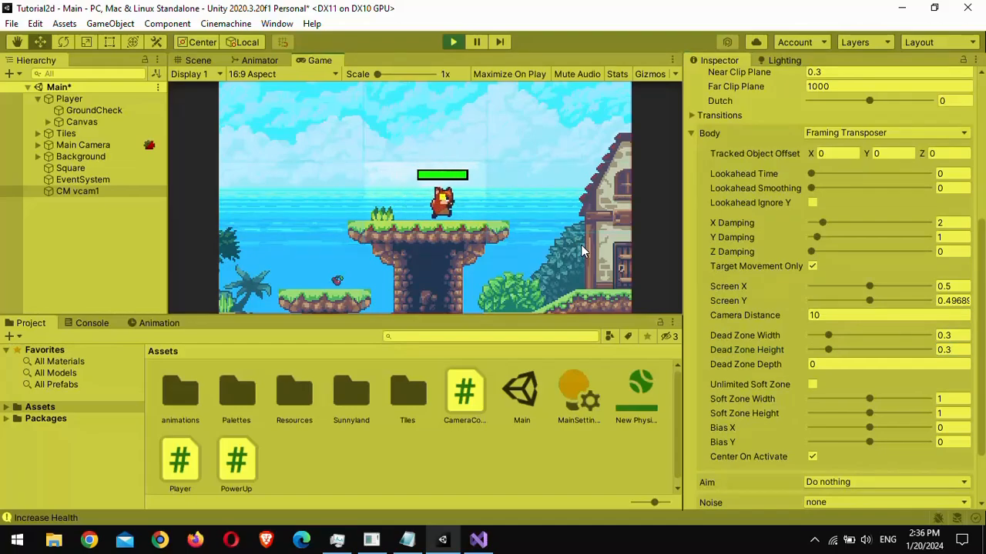
key(Left)
key(Right)
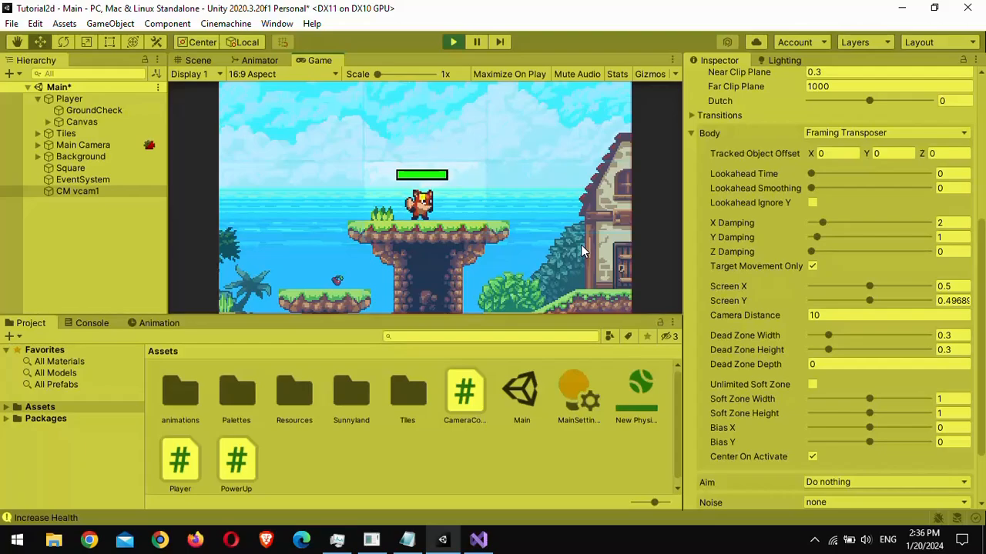
key(Right)
key(Right)
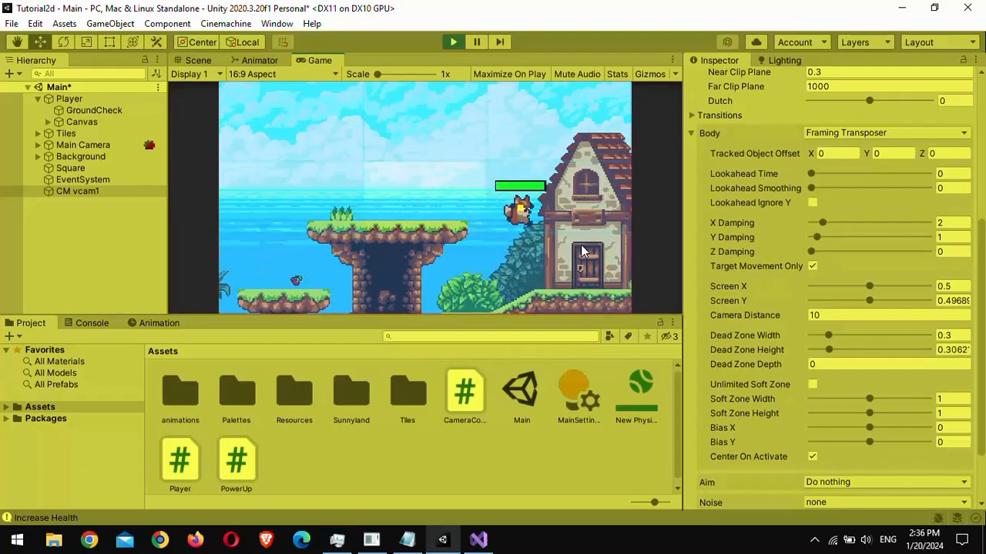
key(Left)
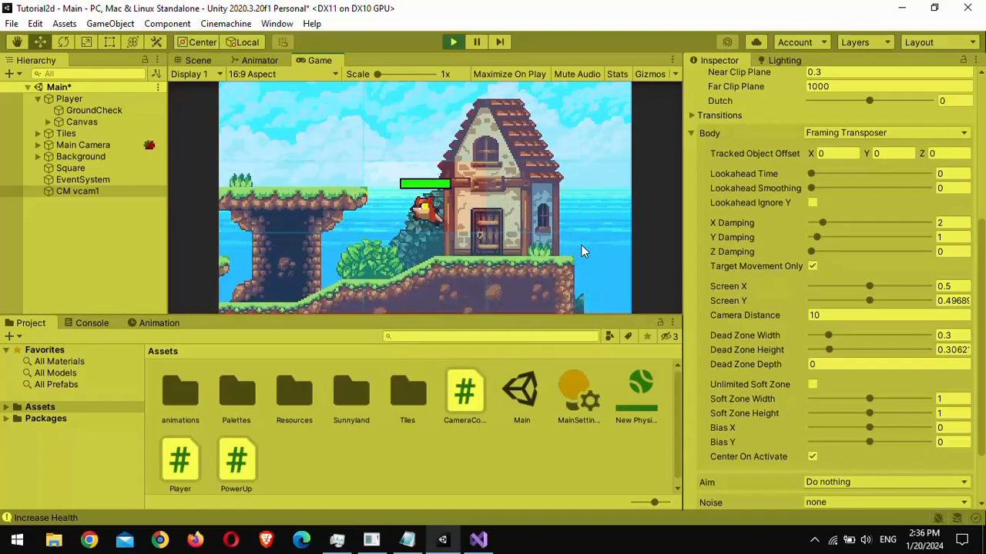
key(space)
key(space)
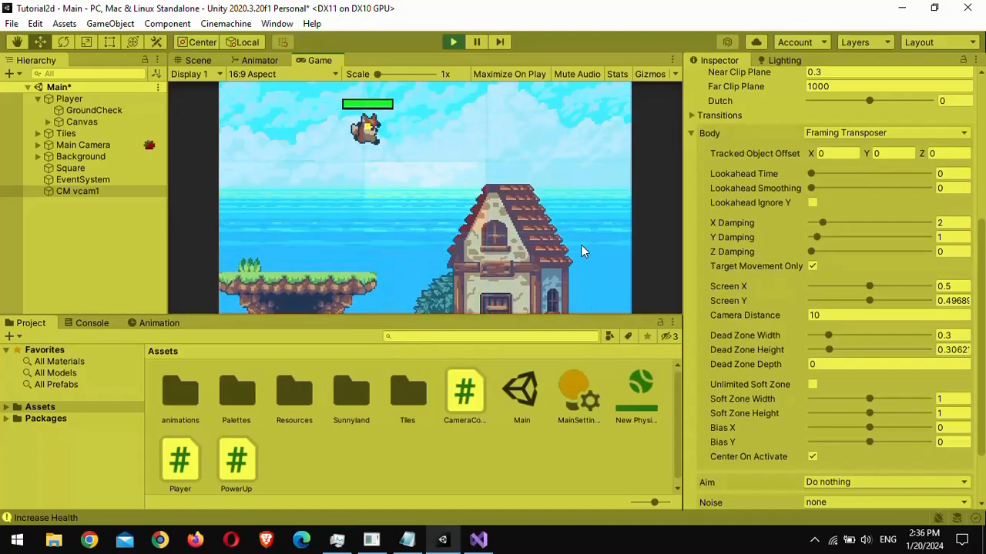
key(Left)
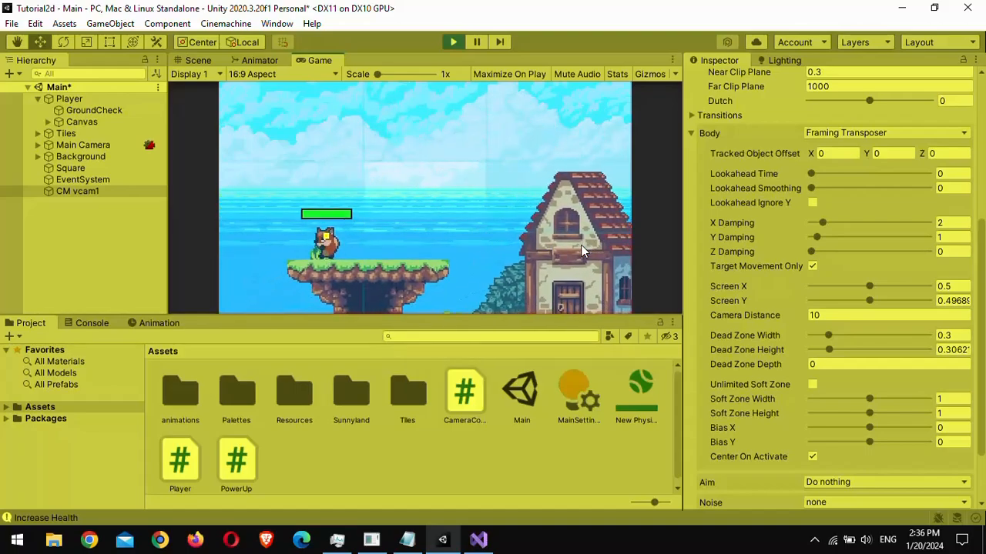
key(Right)
key(Left)
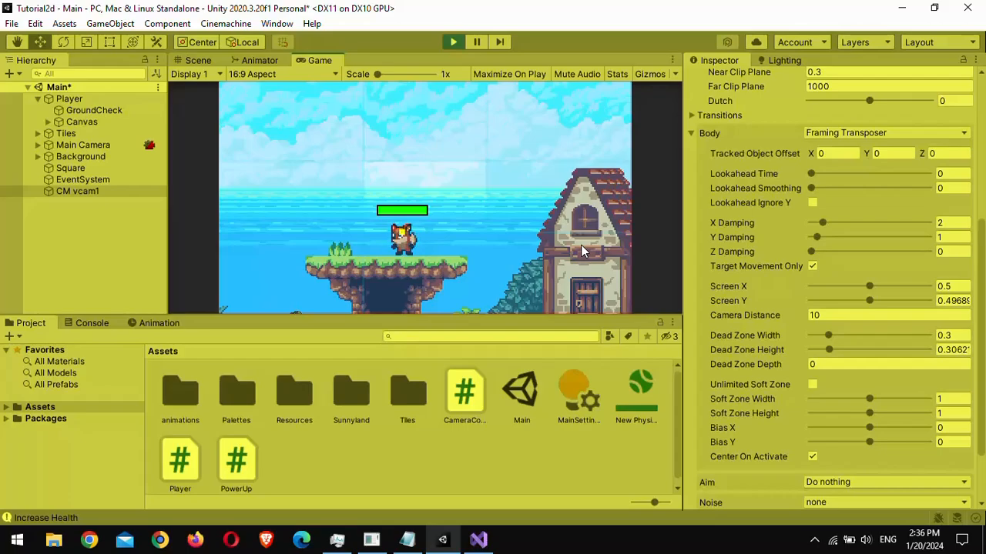
Step: Set the Dead Zone Width, Dead Zone Height and Dead Zone Depth to 0
click(955, 336)
text(0)
key(Tab)
text(0)
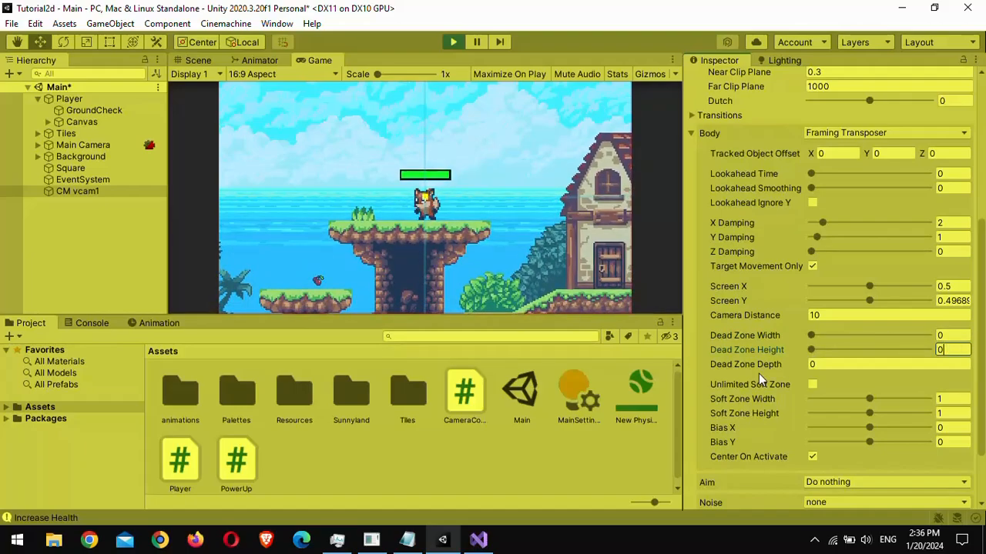
drag(756, 365, 768, 363)
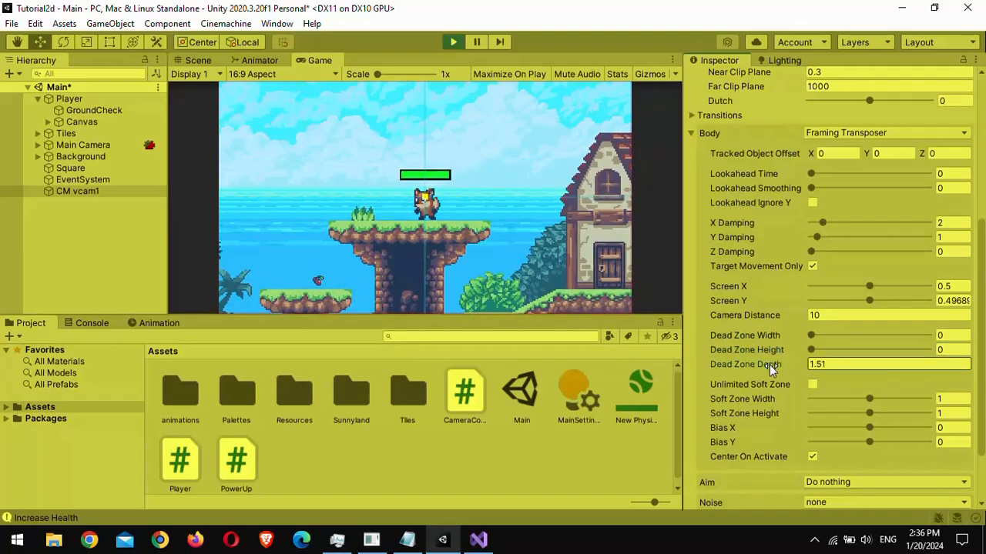
click(854, 365)
Step: Reduce the Soft Zone Width and Height to 0 and play-test running and jumping in both directions
drag(867, 399, 806, 414)
click(477, 259)
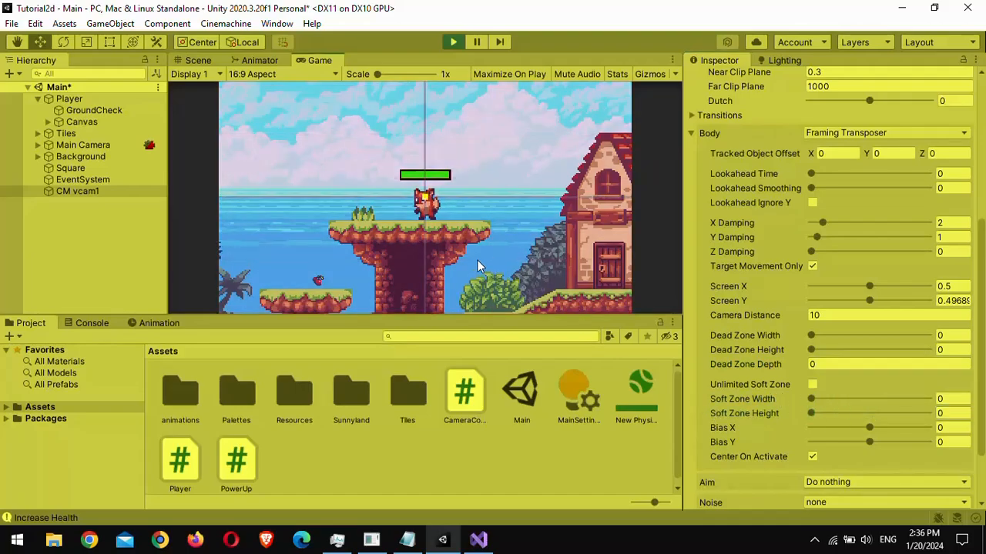
key(Right)
key(space)
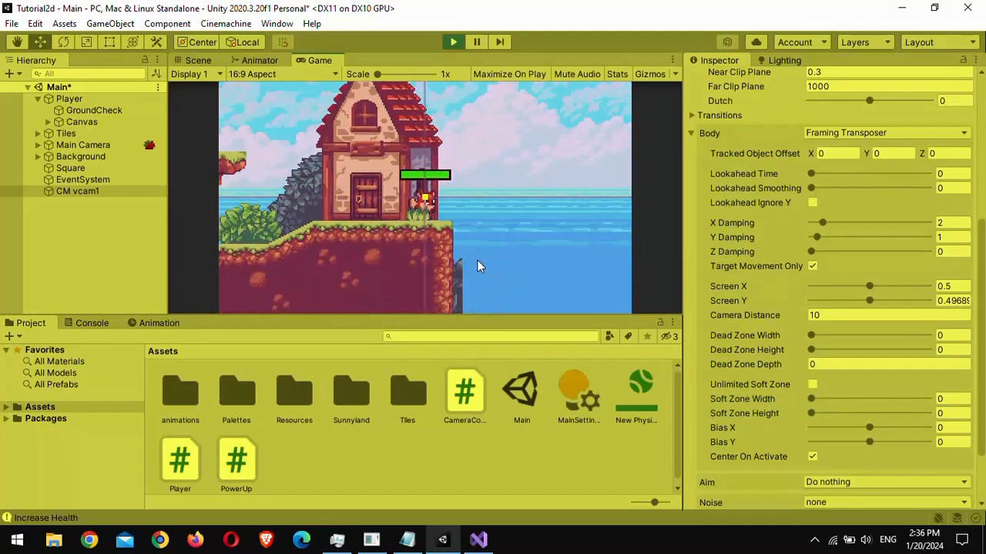
key(Left)
key(space)
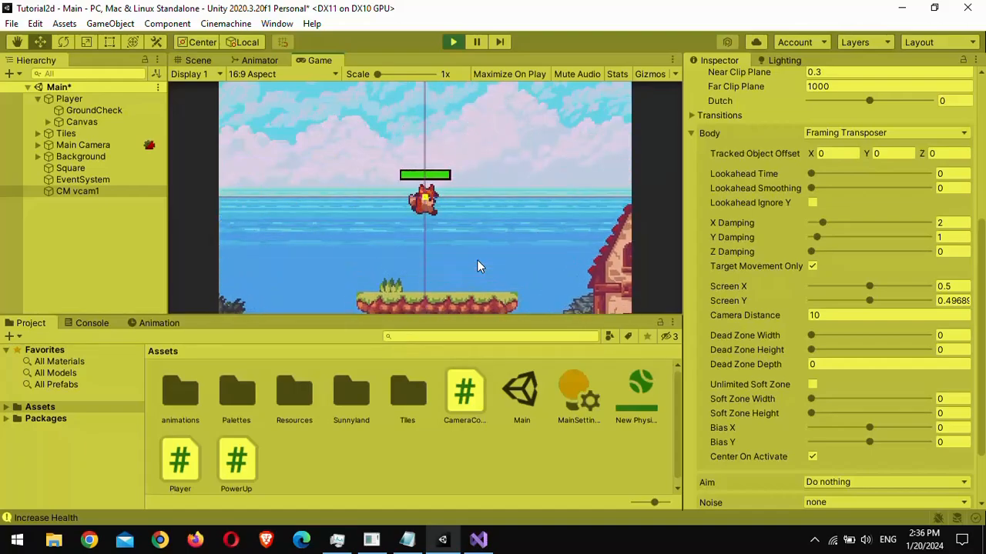
Step: Set the Soft Zone Width and Soft Zone Height to 2
click(946, 399)
text(2)
click(948, 415)
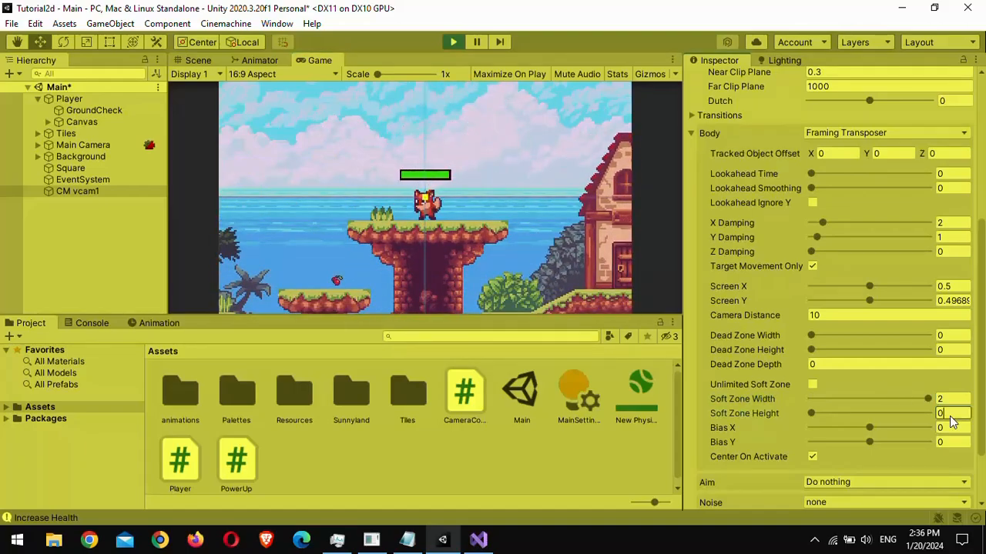
text(2)
Step: Run and jump in both directions to examine how the camera trails the player with the enlarged soft zone
click(546, 302)
key(Right)
key(space)
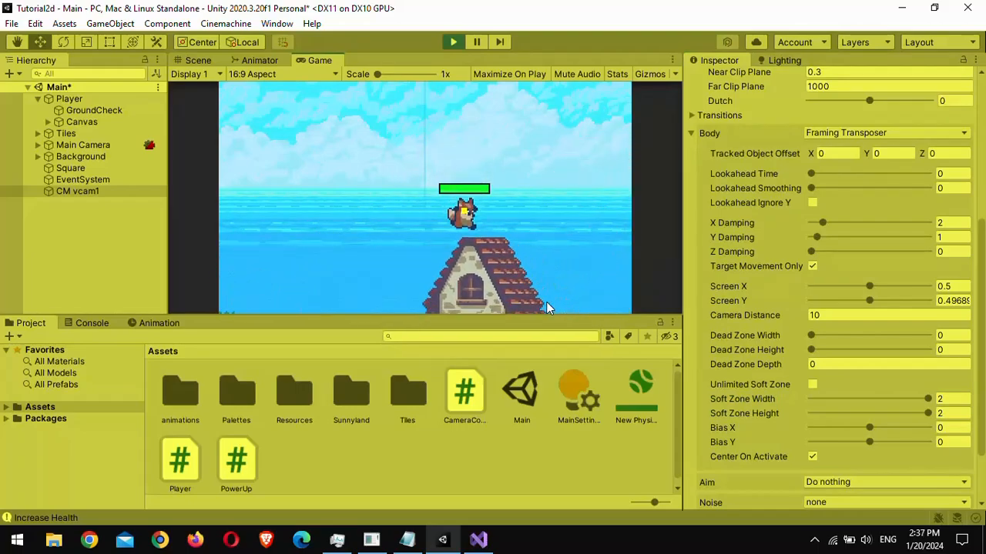
key(Left)
key(space)
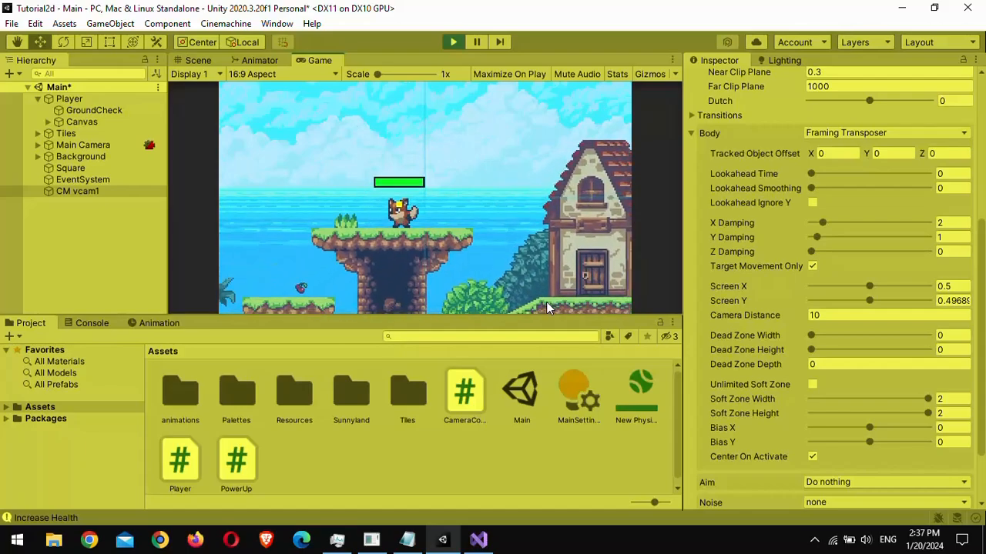
Step: Return the Soft Zone Width and Height to 0 and play-test the player's movement again for comparison
drag(927, 399, 805, 399)
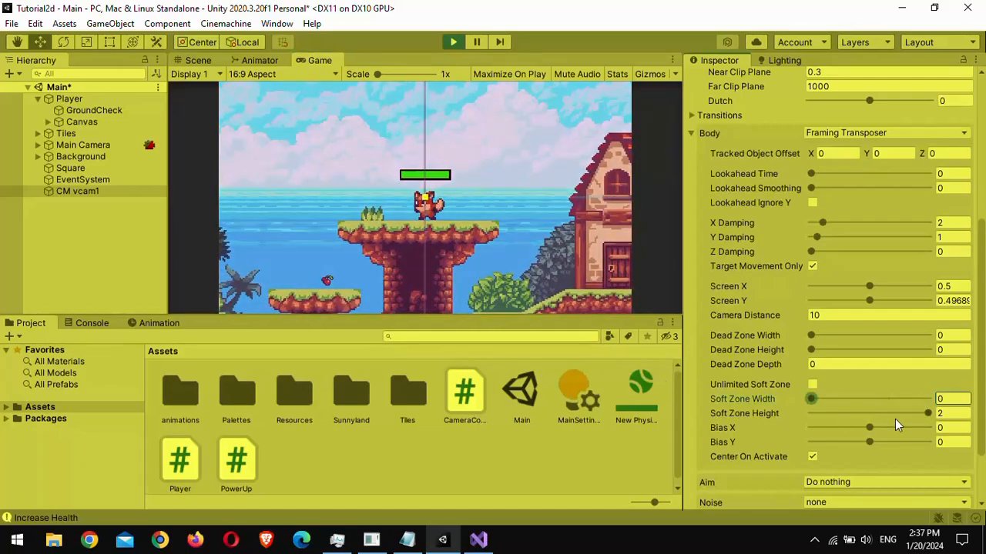
drag(928, 414, 565, 356)
key(Right)
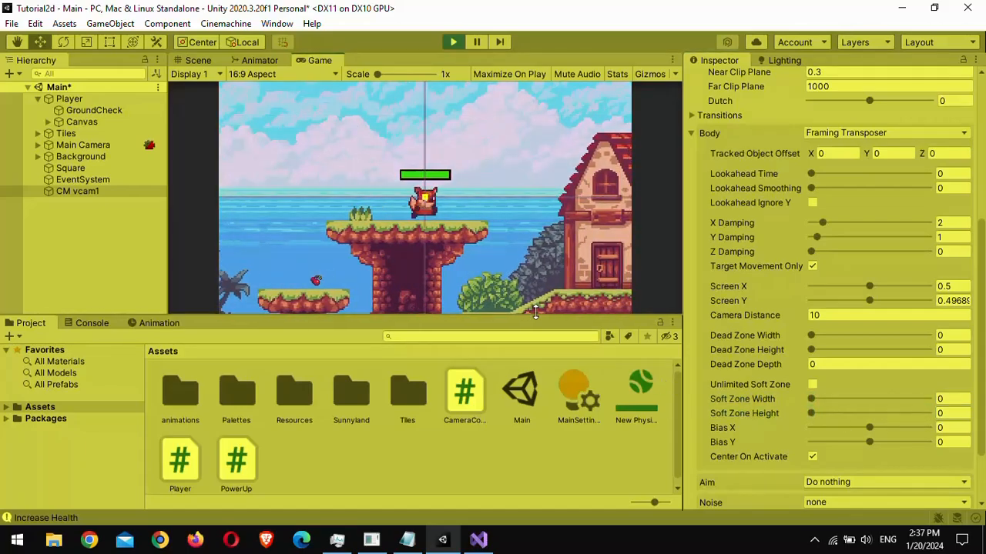
key(space)
key(Left)
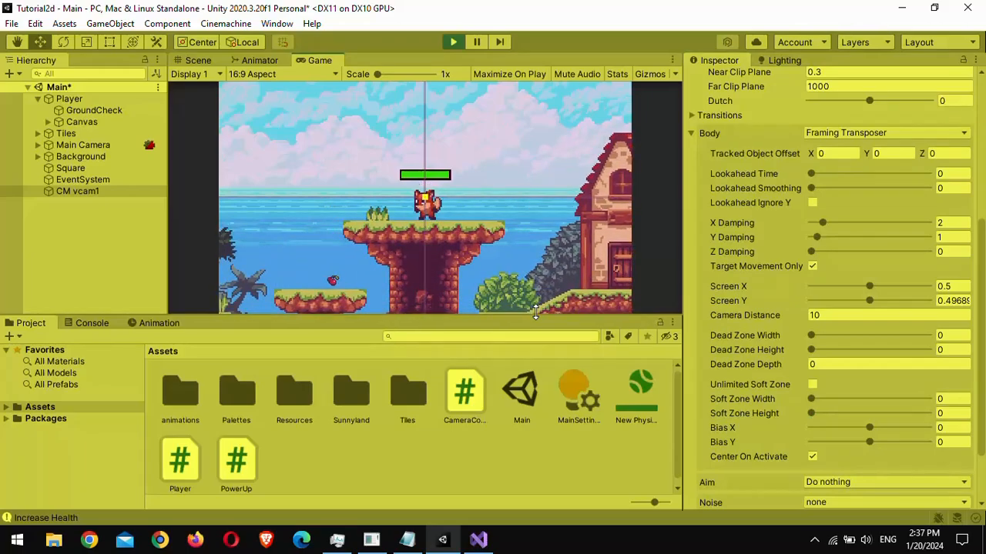
Step: Enable Unlimited Soft Zone, play-test running and jumping, and disable the option again
click(813, 385)
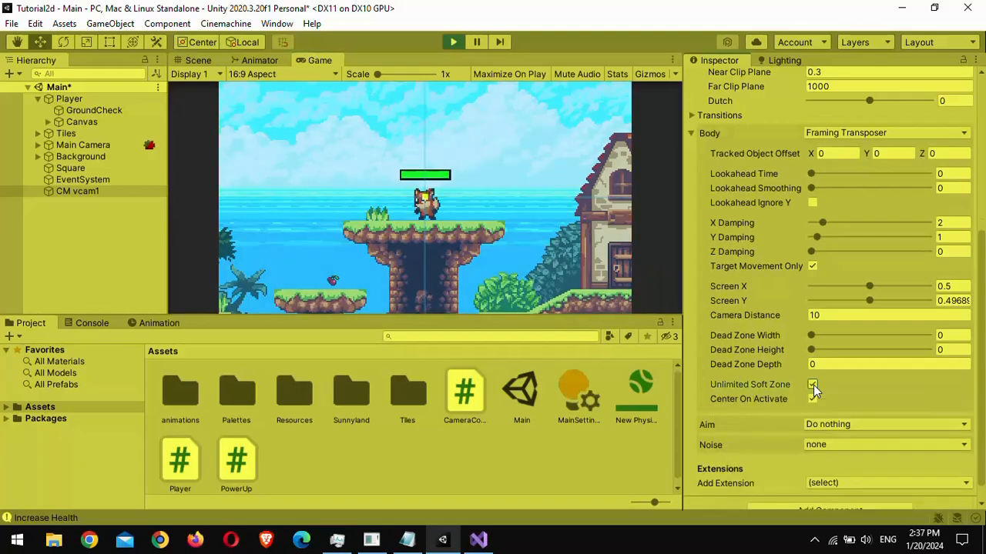
click(524, 274)
key(Right)
key(space)
key(Left)
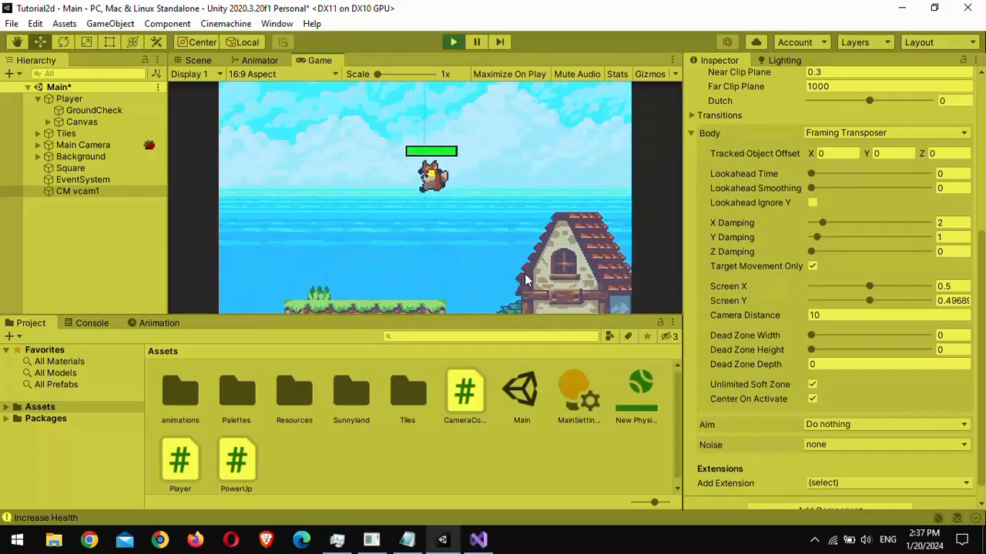
click(813, 385)
Step: Set the Soft Zone Width and Soft Zone Height to 1
click(952, 398)
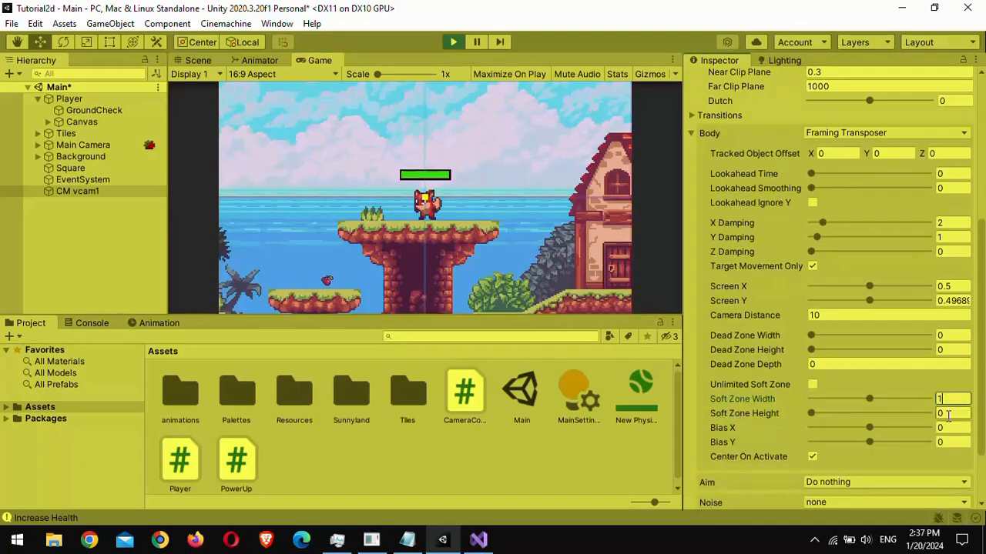
click(948, 416)
text(1)
Step: Set the virtual camera's Noise to Basic Multi Channel Perlin and display its noise settings
scroll(902, 425, down, 3)
click(901, 426)
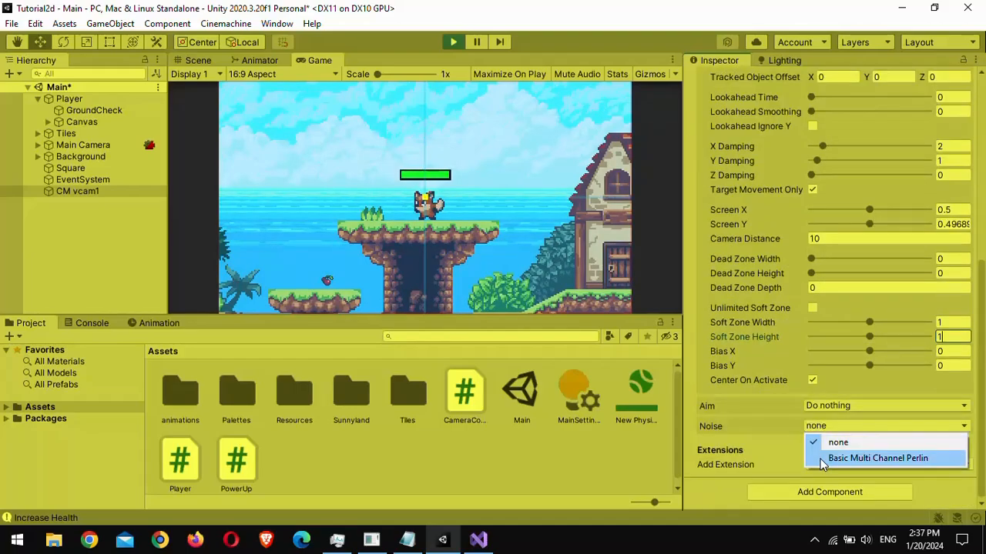
click(822, 454)
scroll(776, 416, down, 3)
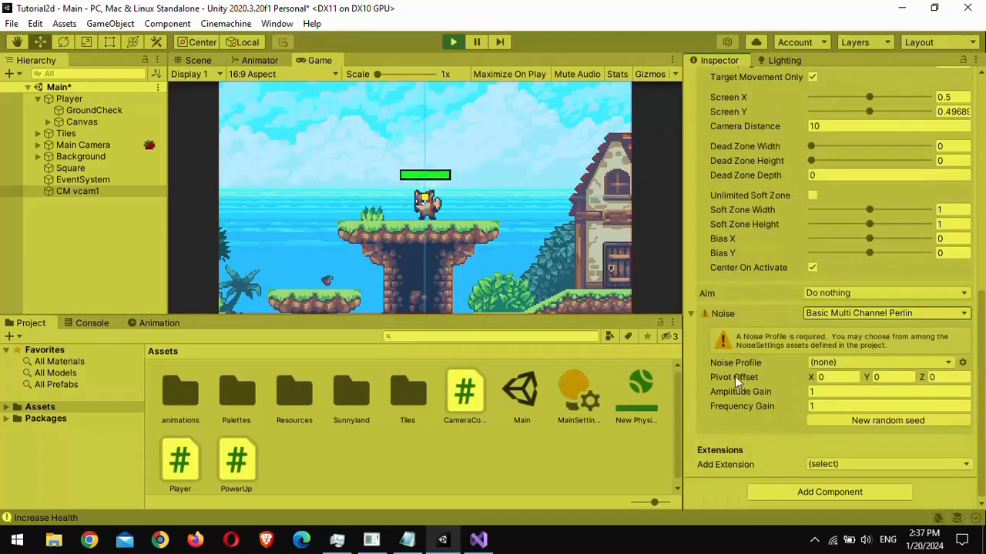
Step: Try the 6D Shake, Handheld_normal_extreme and Handheld_tele_strong noise profiles on the virtual camera
click(822, 366)
click(839, 394)
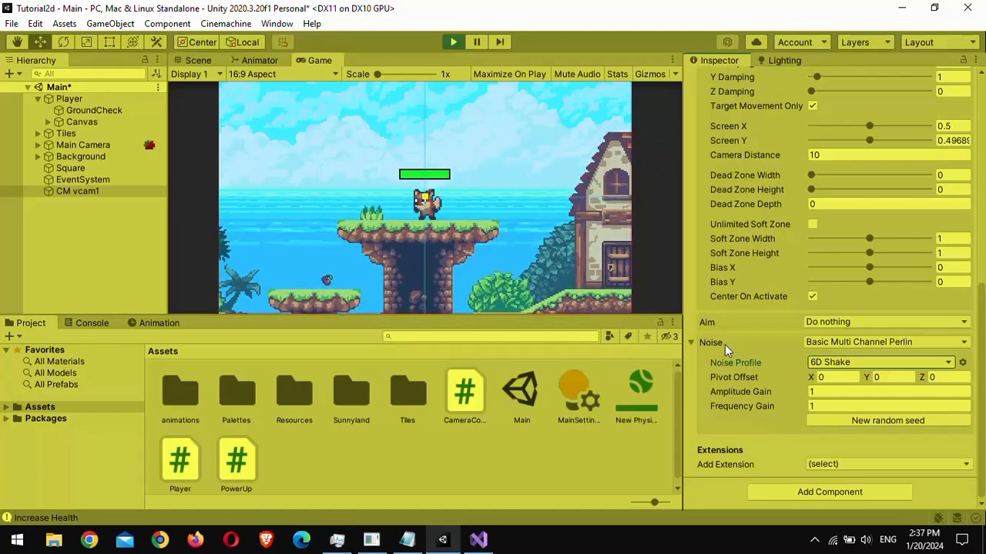
click(831, 365)
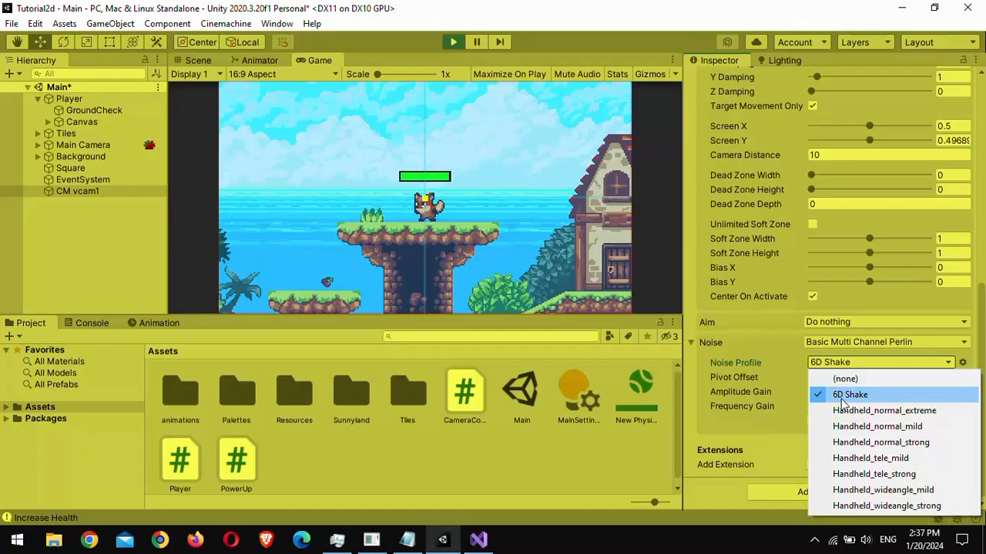
click(859, 411)
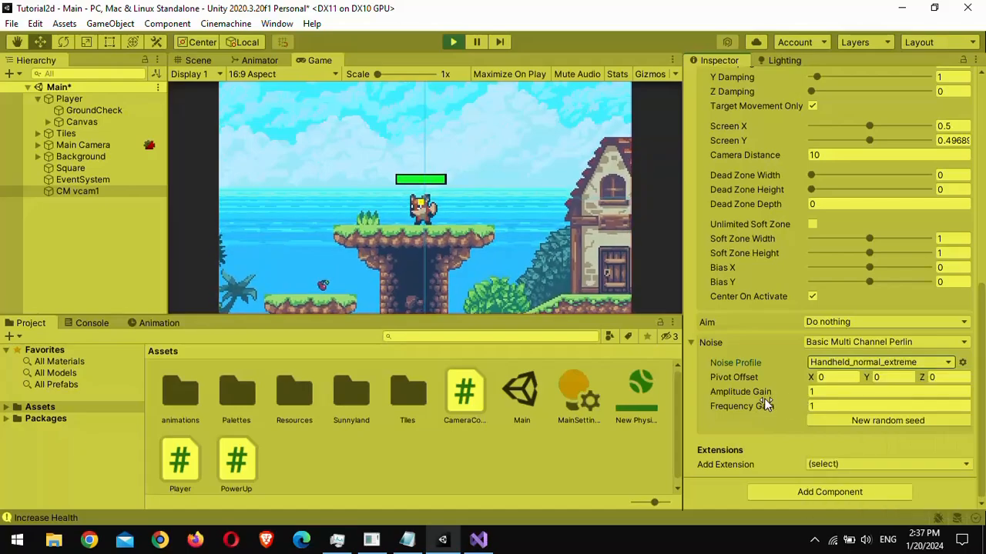
click(822, 362)
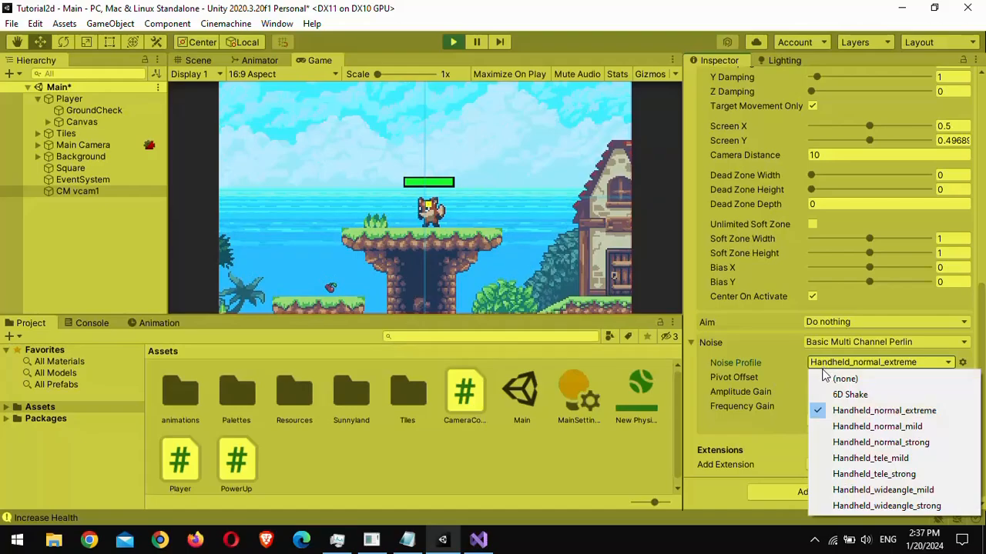
click(870, 474)
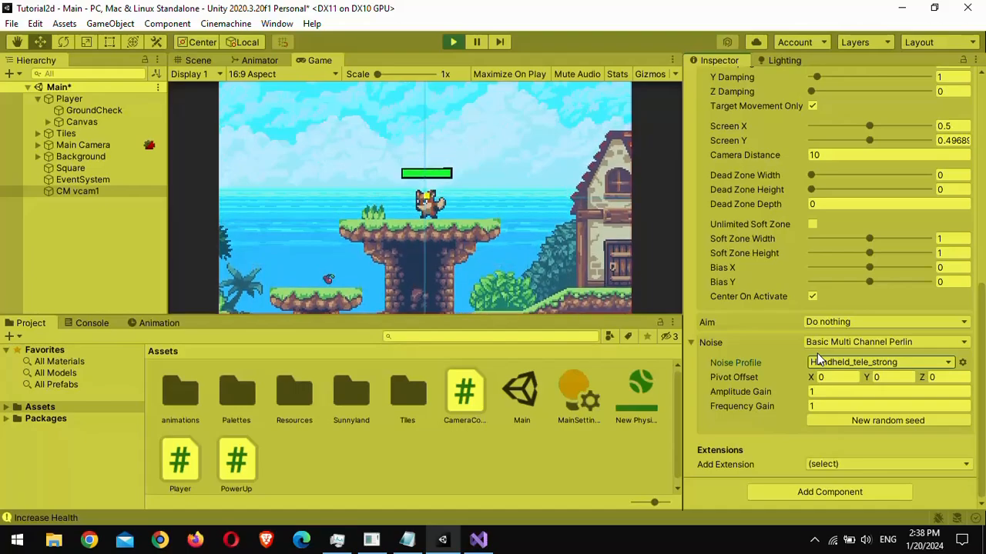
Step: Duplicate the CM vcam1 virtual camera in the scene
scroll(765, 337, up, 5)
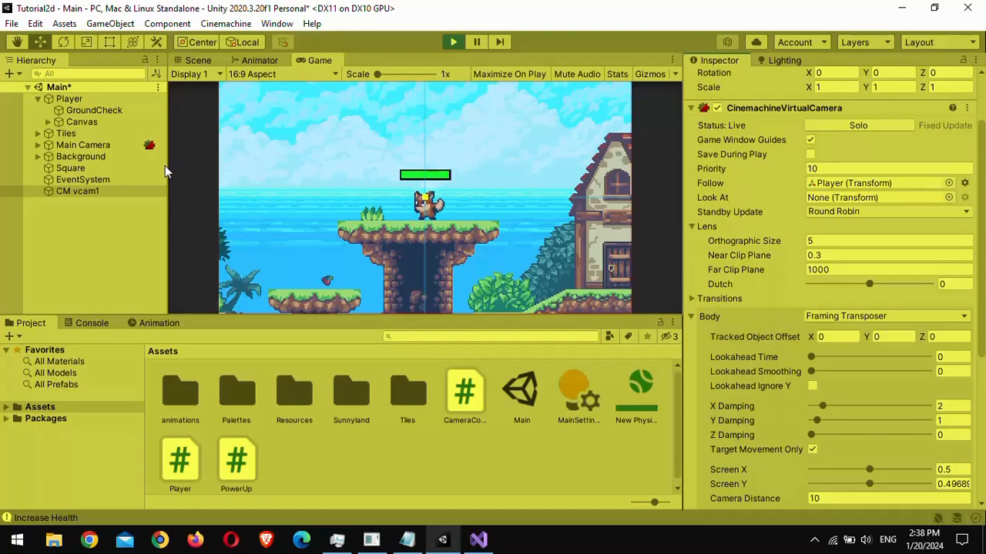
click(76, 193)
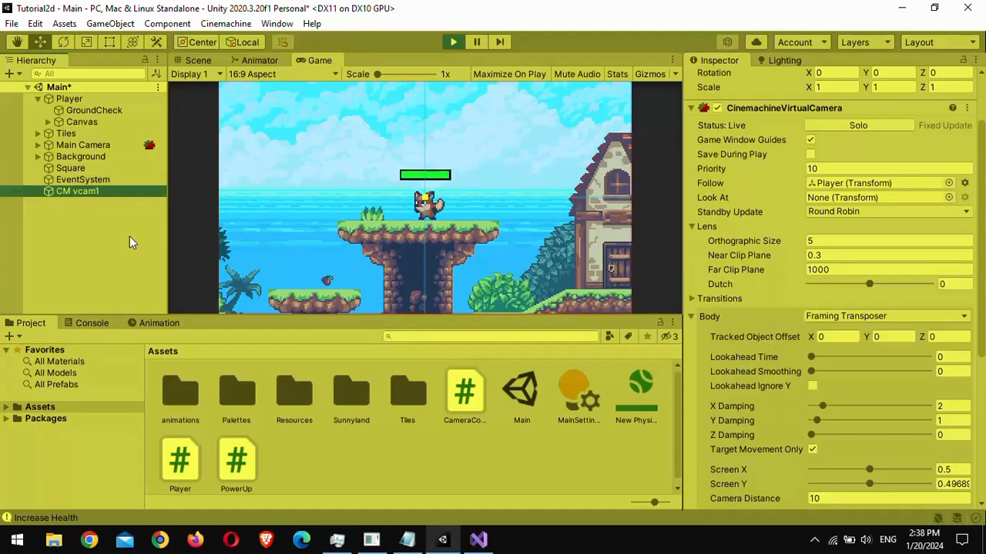
key(ctrl+d)
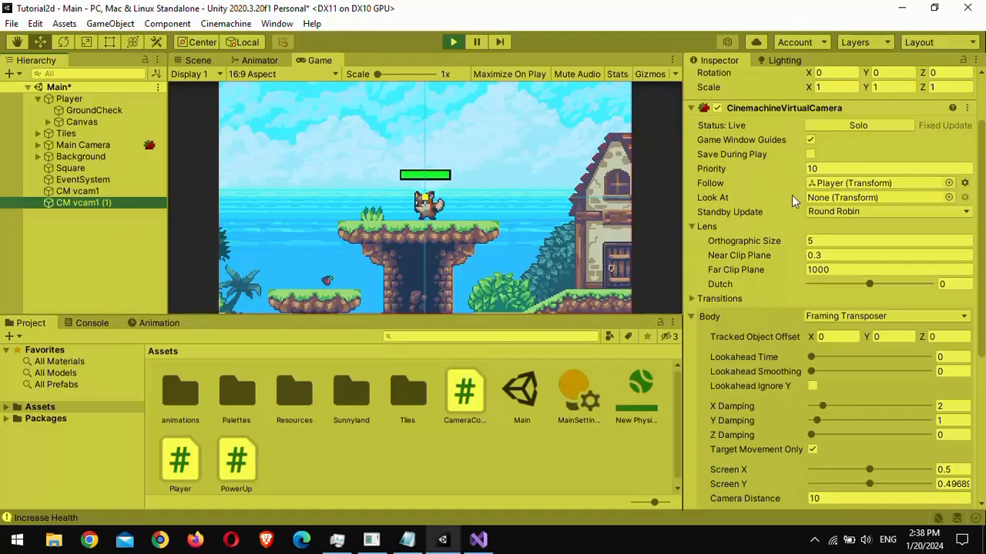
Step: Set the Priority of both CM vcam1 and its duplicate to 0
click(99, 190)
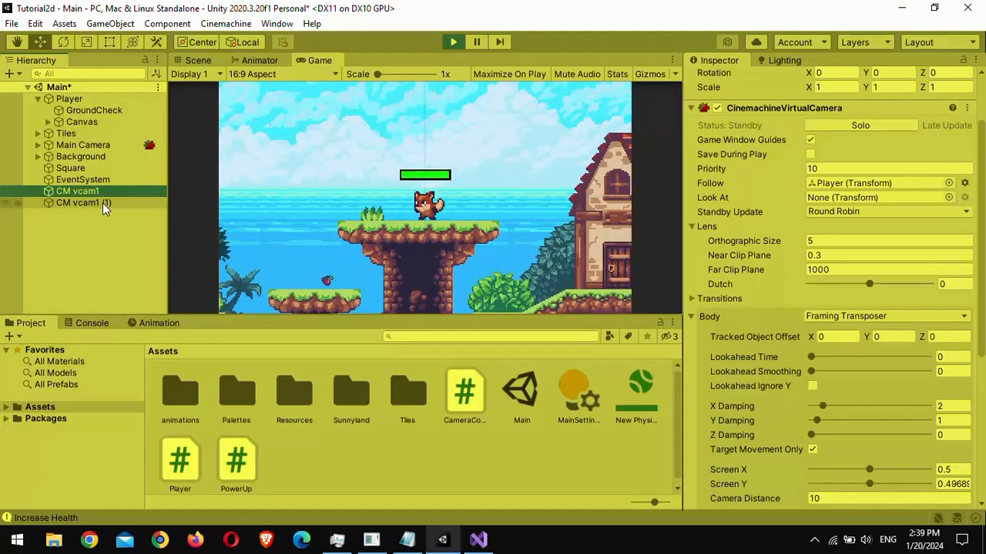
click(849, 168)
text(0)
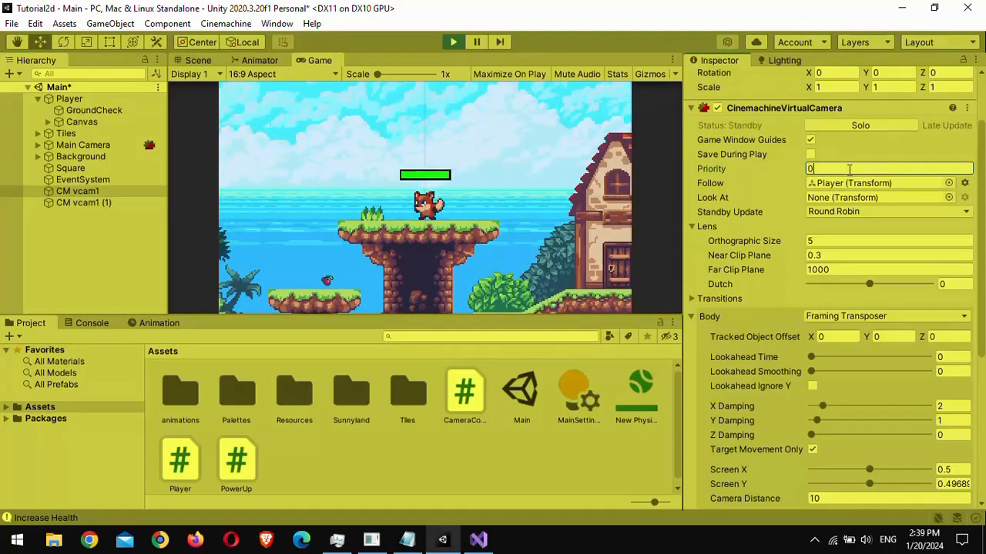
click(77, 202)
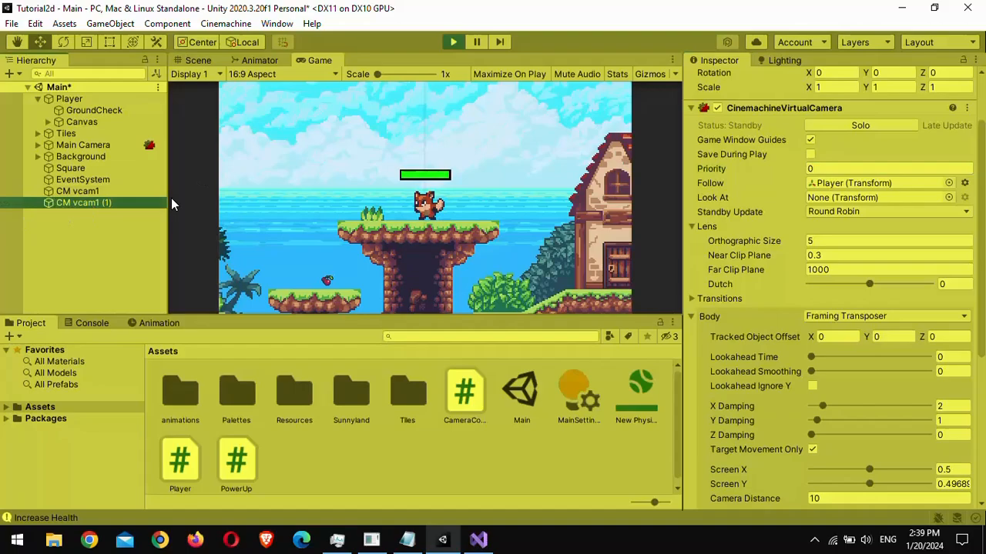
click(828, 168)
click(76, 242)
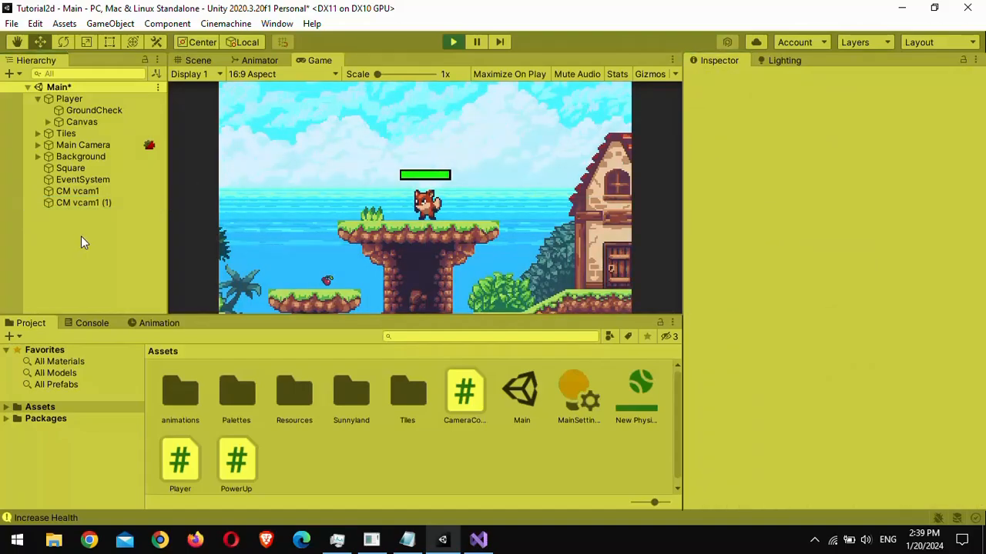
Step: Set the duplicate virtual camera's lens Orthographic Size to 10
click(89, 202)
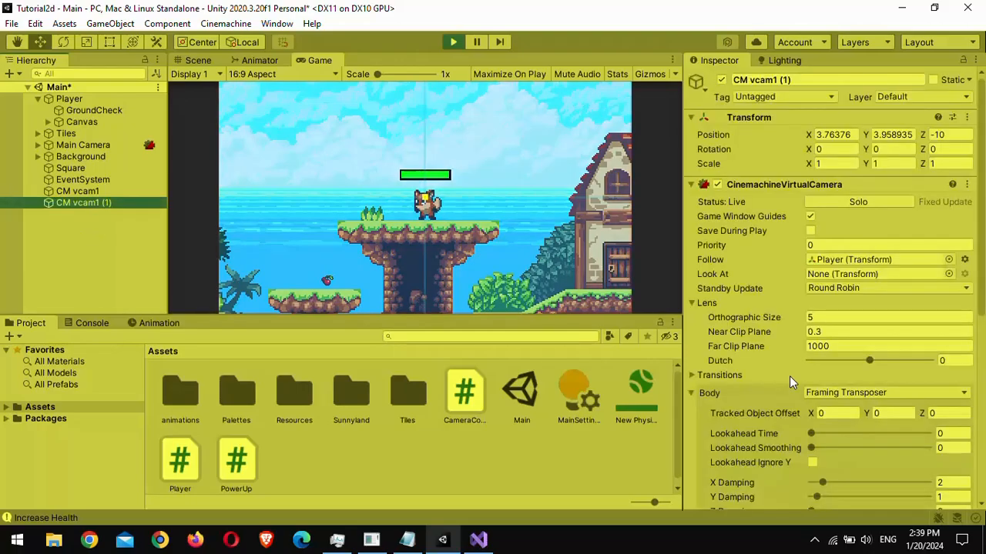
click(847, 318)
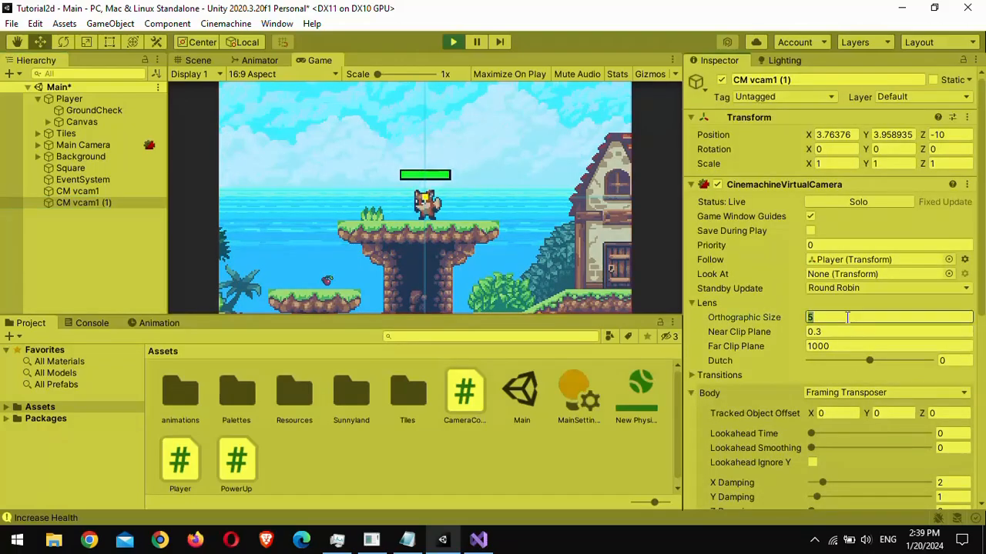
text(10)
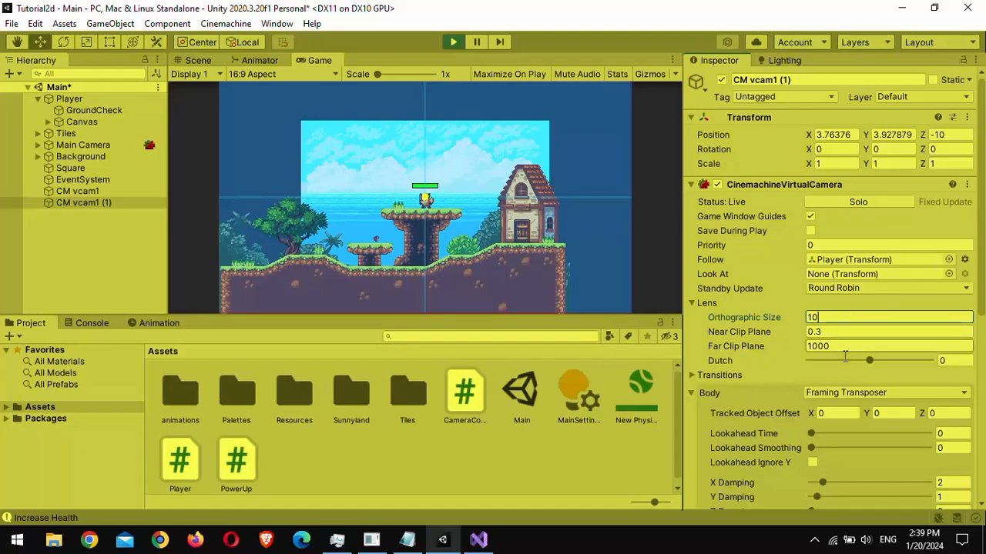
Step: Adjust the duplicate camera's Framing Transposer, with Lookahead Time at 0.512, Lookahead Smoothing at 10.4 and an off-centre screen position
scroll(845, 356, down, 3)
drag(810, 304, 885, 301)
scroll(860, 328, down, 3)
Step: Set CM vcam1's Screen X to 0.17, Screen Y to 0.78, X Damping to 4.6, Y Damping to 3, Lookahead Time to 0.272 and Lookahead Smoothing to 22.2
click(62, 193)
mouse_move(822, 223)
mouse_down()
mouse_move(837, 225)
mouse_move(826, 239)
mouse_up()
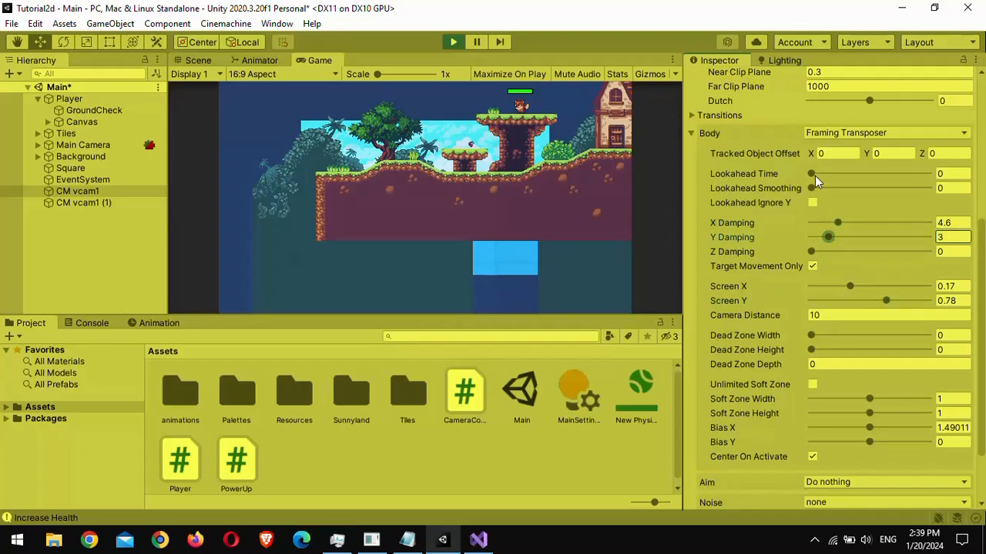
drag(815, 175, 894, 195)
scroll(827, 254, up, 5)
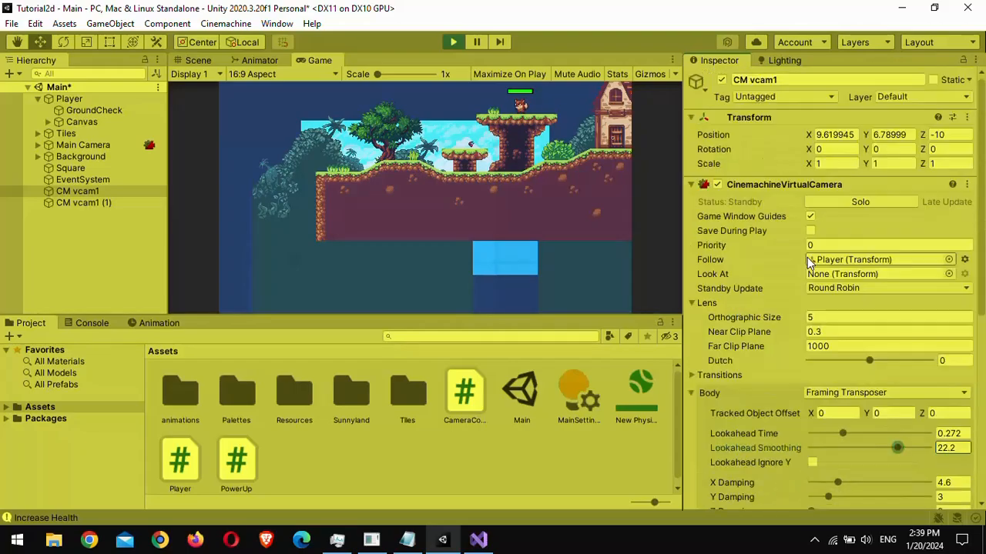
Step: Set CM vcam1's Priority to 1 so it takes over from the duplicate camera
click(818, 245)
click(108, 203)
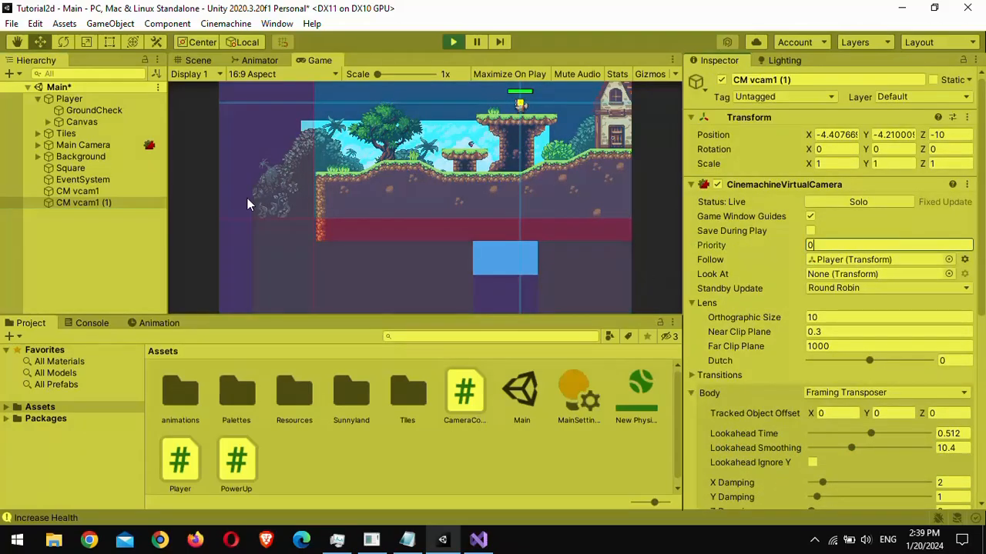
key(Up)
click(842, 245)
text(1)
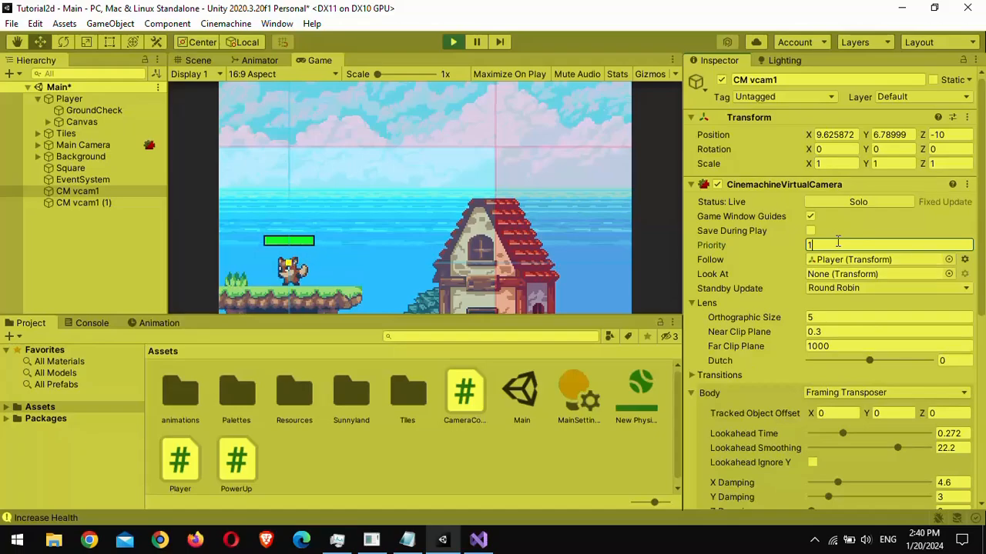
Step: Raise the duplicate camera's Priority to 2 to switch the view to it, and return the Priority to 0
click(93, 202)
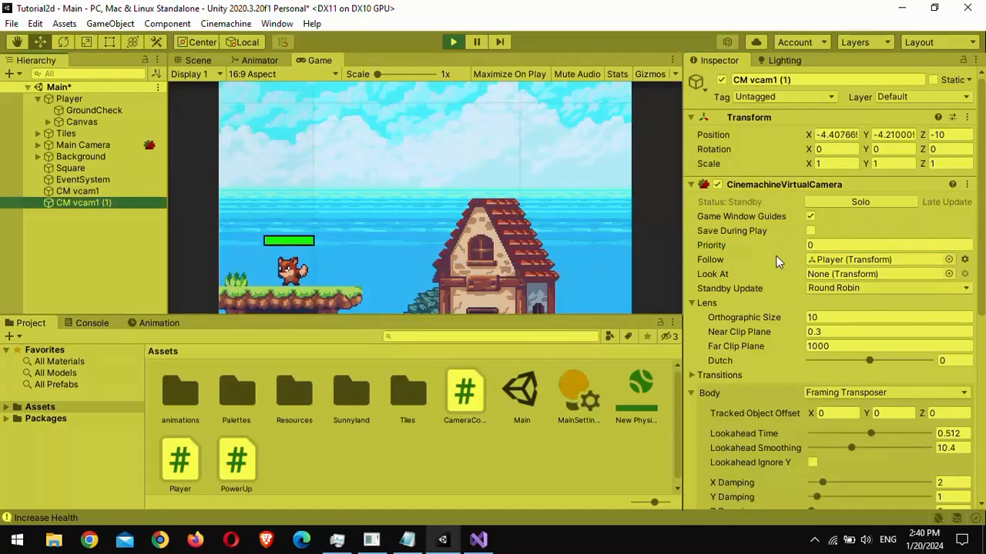
click(834, 247)
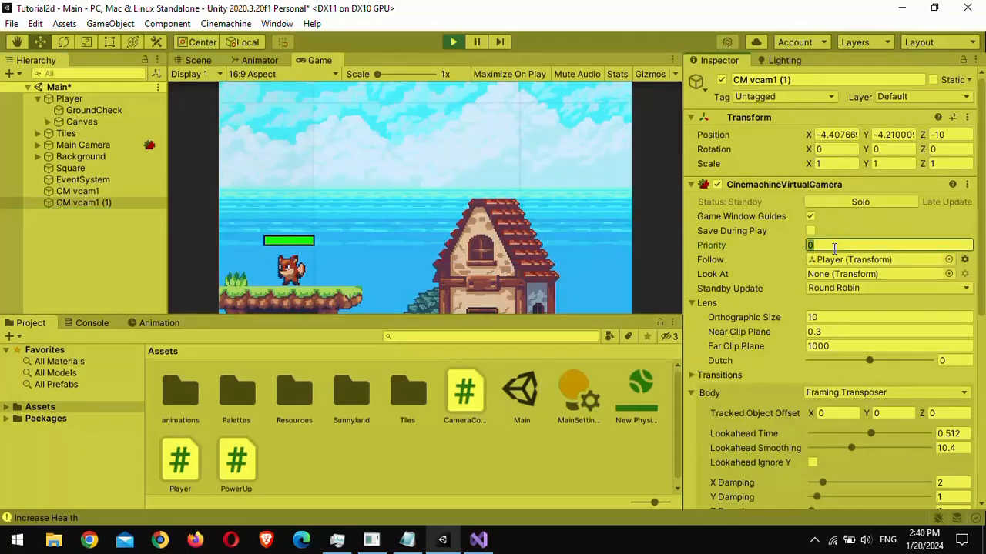
text(2)
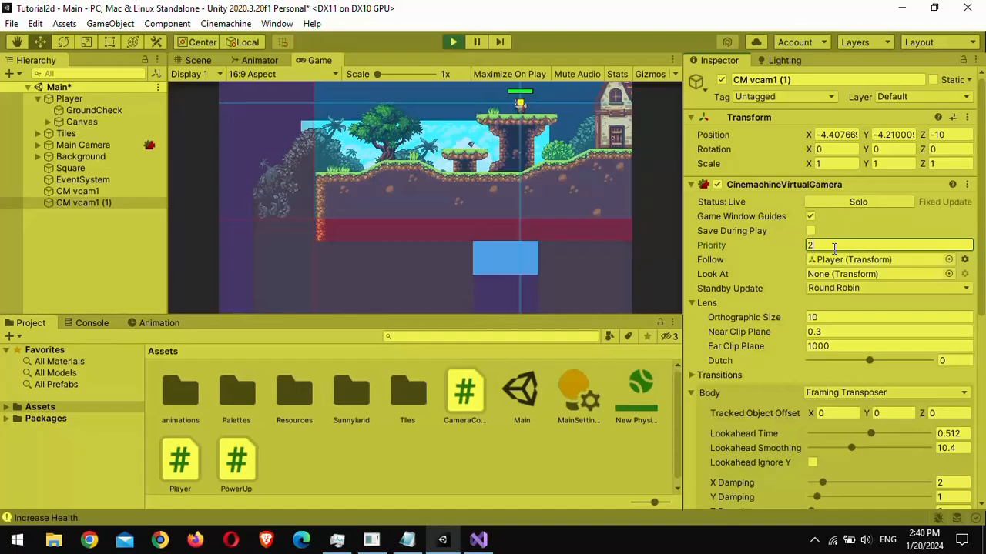
key(BackSpace)
text(0)
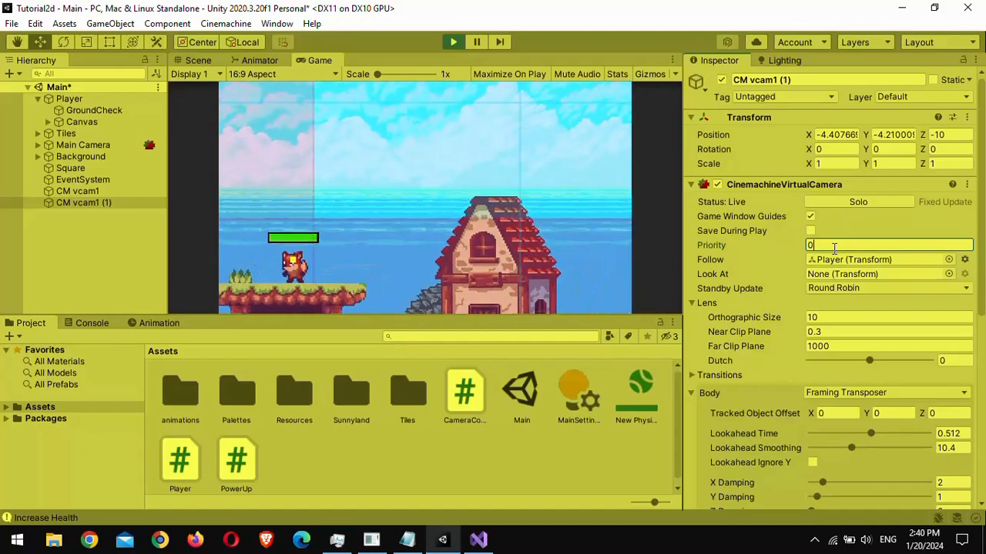